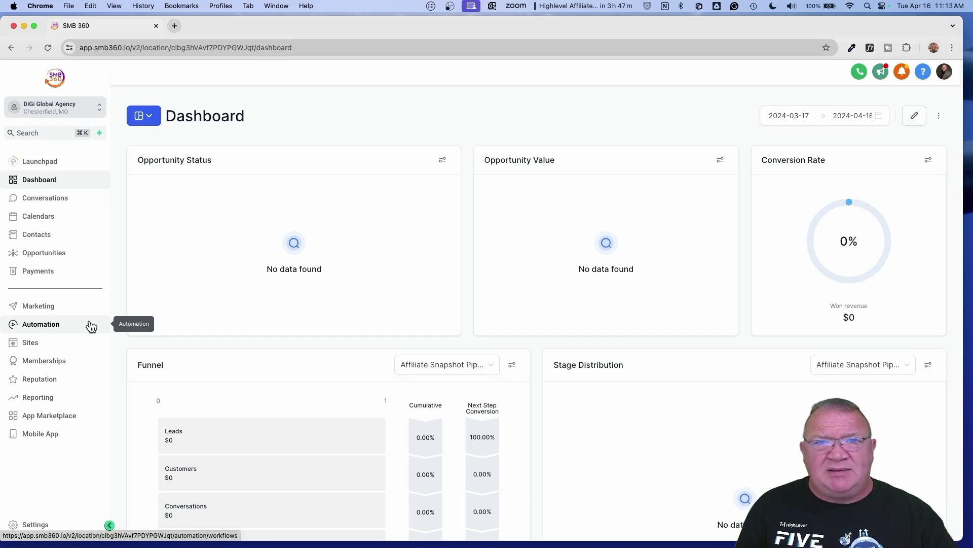
Step: Open Landlord Starter Kit for editing from the Payments > Products list
{"action": "left_click", "coordinate": [51, 271]}
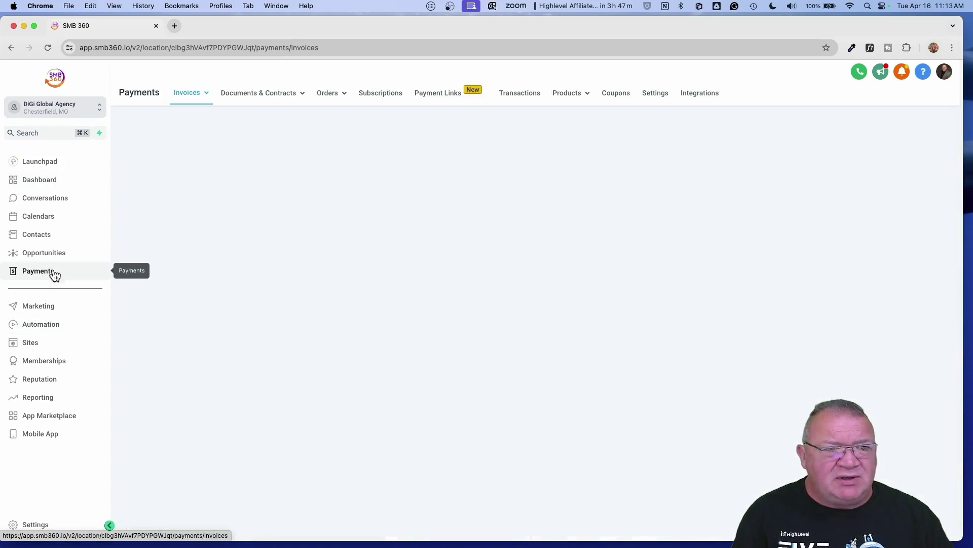
{"action": "mouse_move", "coordinate": [568, 95]}
{"action": "left_click", "coordinate": [538, 115]}
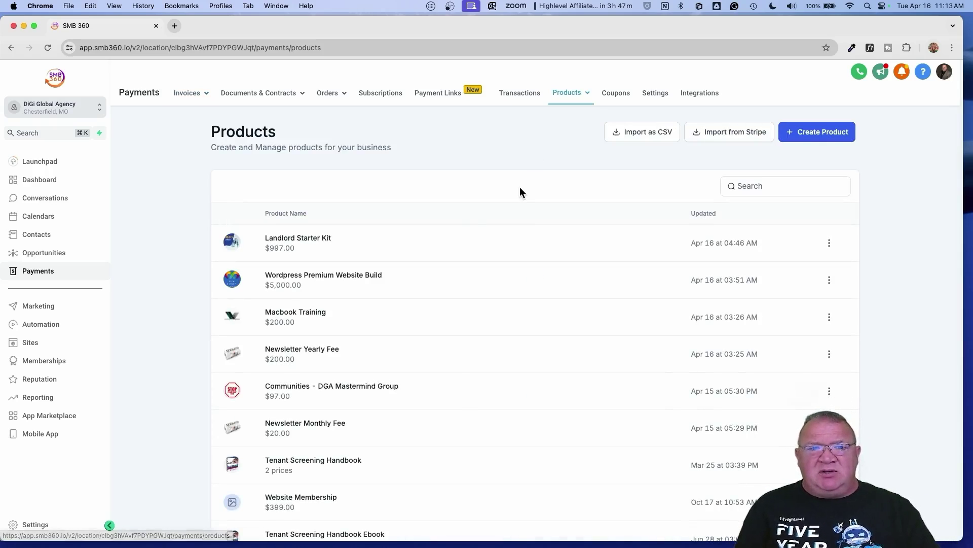
{"action": "scroll", "coordinate": [453, 221], "scroll_direction": "down", "scroll_amount": 2}
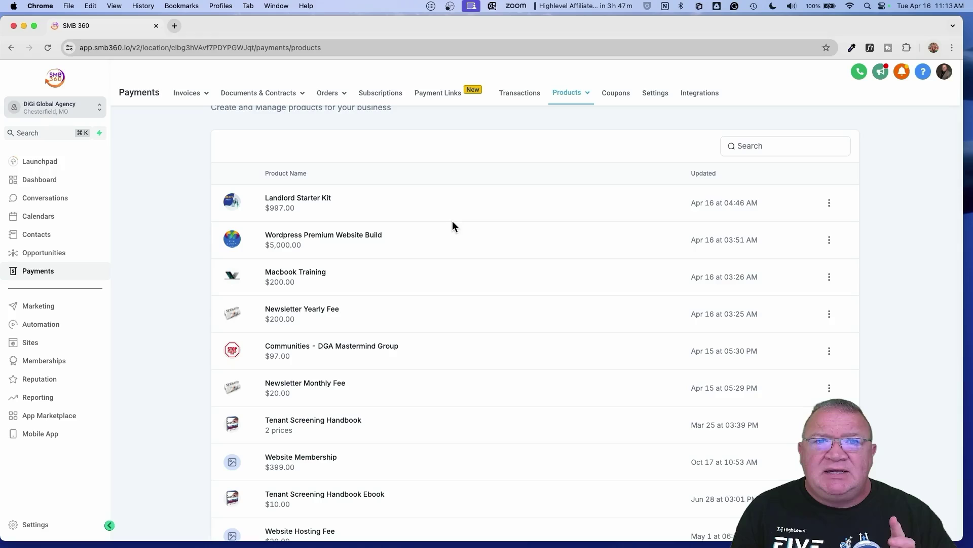
{"action": "left_click", "coordinate": [300, 200]}
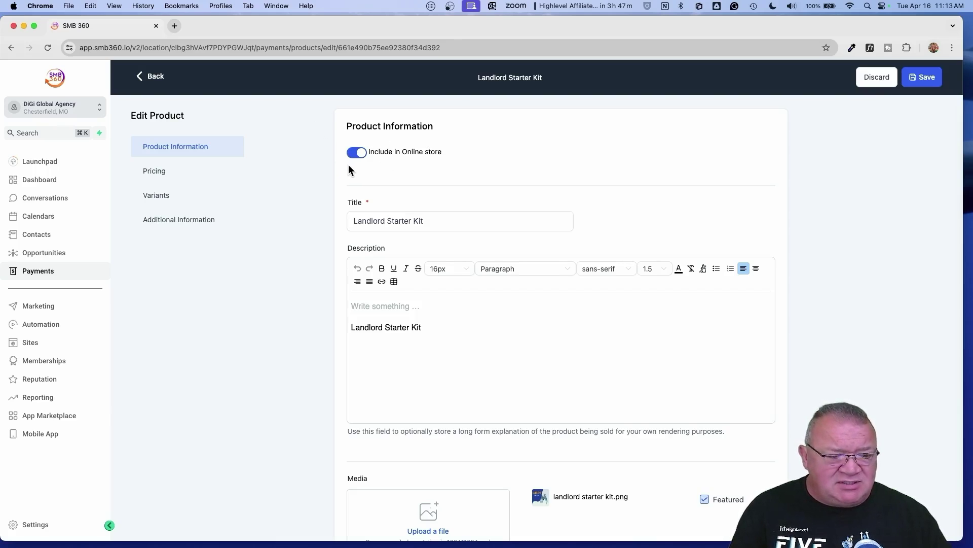
{"action": "left_click_drag", "start_coordinate": [349, 164], "coordinate": [347, 126]}
{"action": "left_click", "coordinate": [395, 169]}
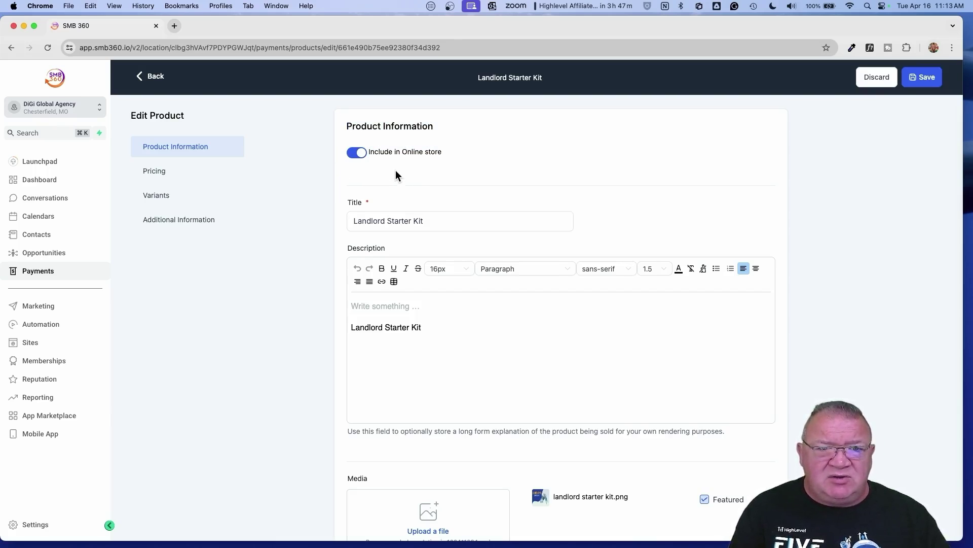
{"action": "scroll", "coordinate": [396, 174], "scroll_direction": "up", "scroll_amount": 5}
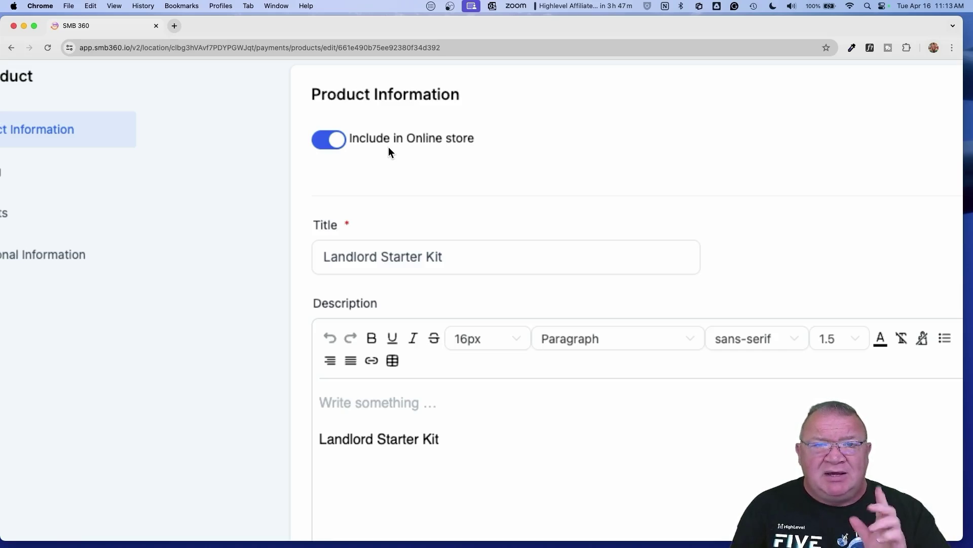
{"action": "key", "text": "super+minus"}
{"action": "key", "text": "super+minus"}
{"action": "key", "text": "super+minus"}
{"action": "key", "text": "super+minus"}
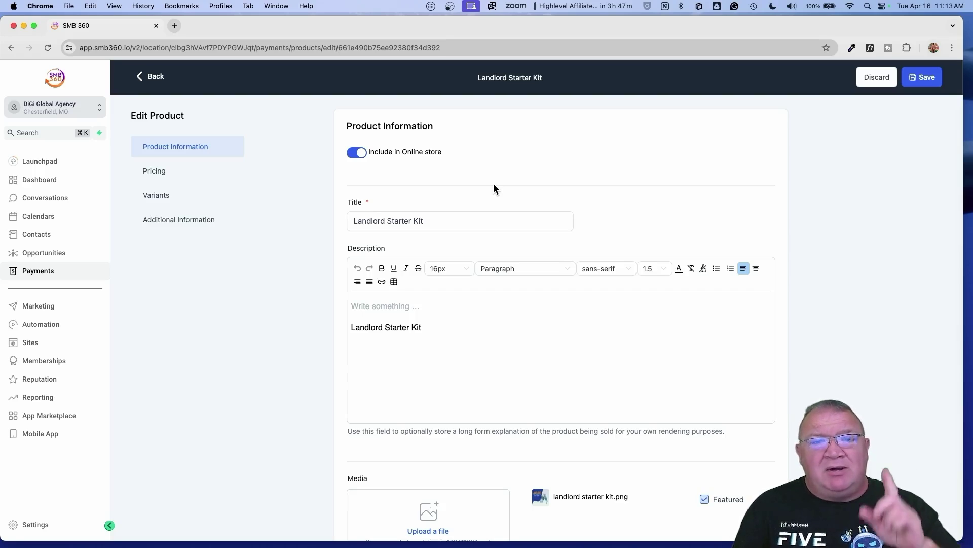
{"action": "scroll", "coordinate": [600, 284], "scroll_direction": "down", "scroll_amount": 5}
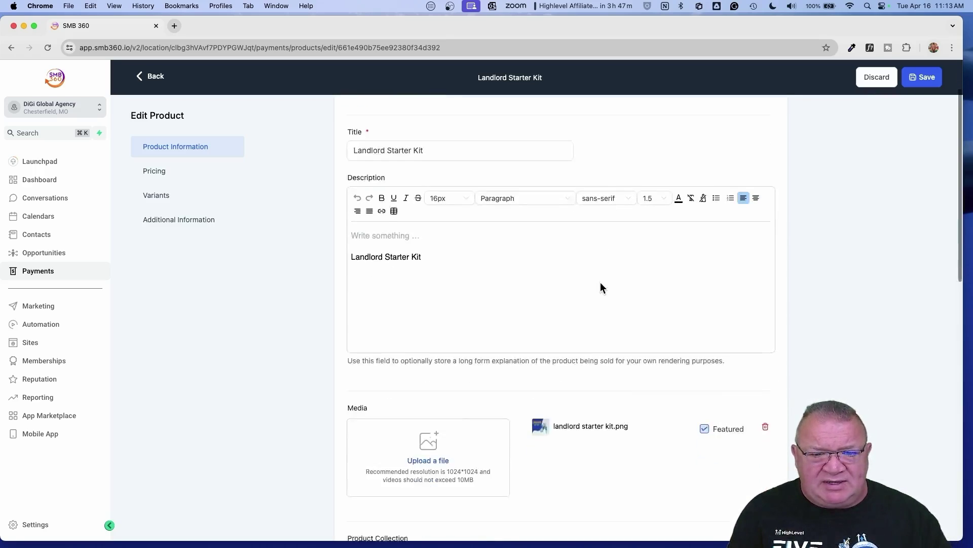
{"action": "scroll", "coordinate": [600, 287], "scroll_direction": "down", "scroll_amount": 6}
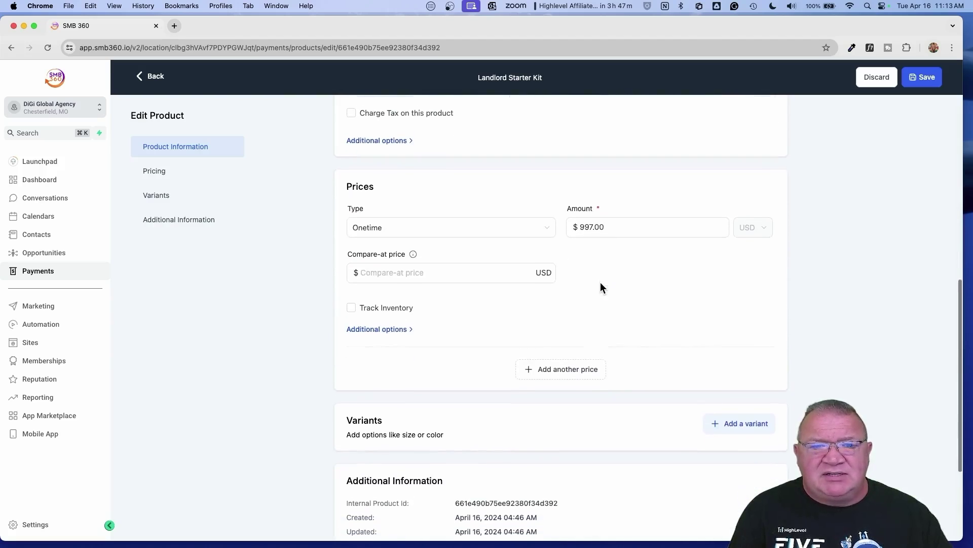
Step: Keep the Landlord Starter Kit price type as Onetime at $997.00
{"action": "key", "text": "super+plus"}
{"action": "key", "text": "super+plus"}
{"action": "key", "text": "super+plus"}
{"action": "key", "text": "super+plus"}
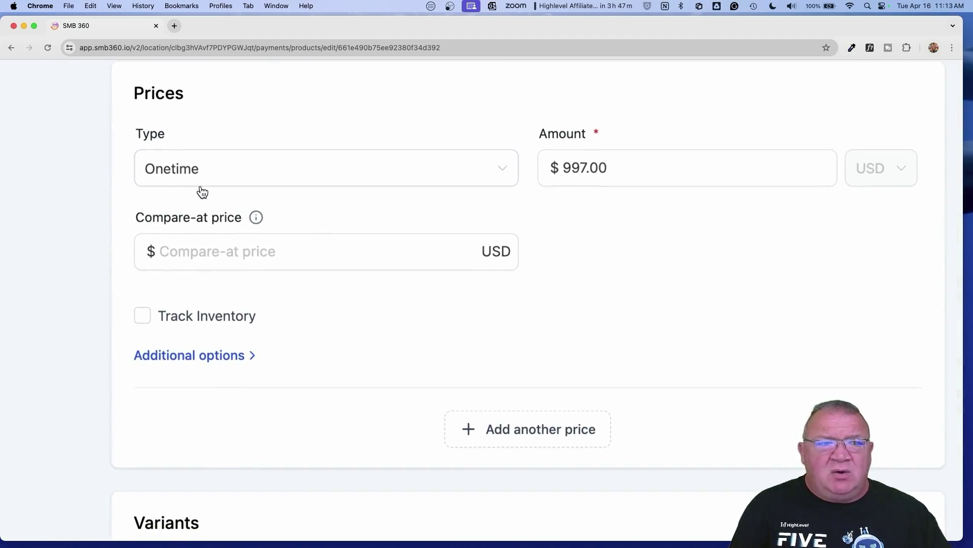
{"action": "left_click", "coordinate": [192, 174]}
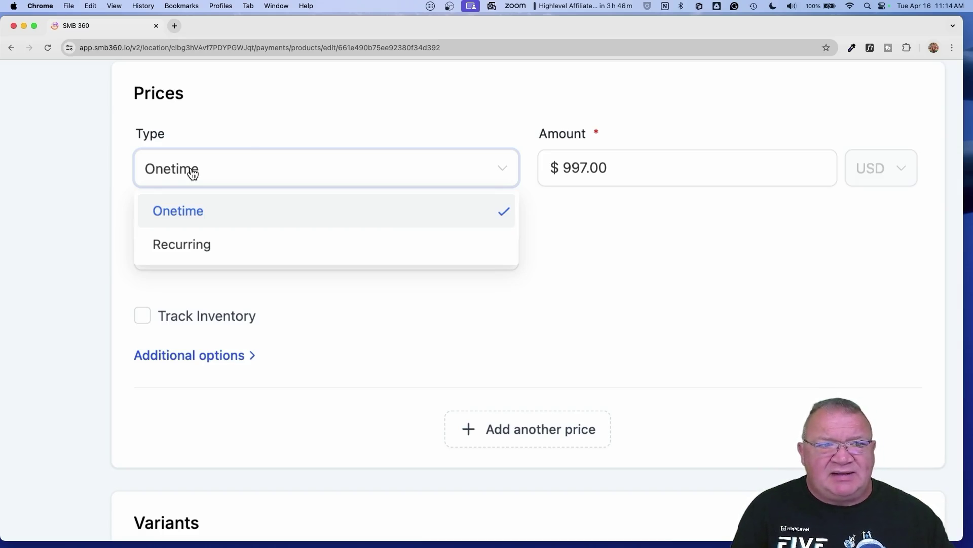
{"action": "left_click", "coordinate": [246, 144]}
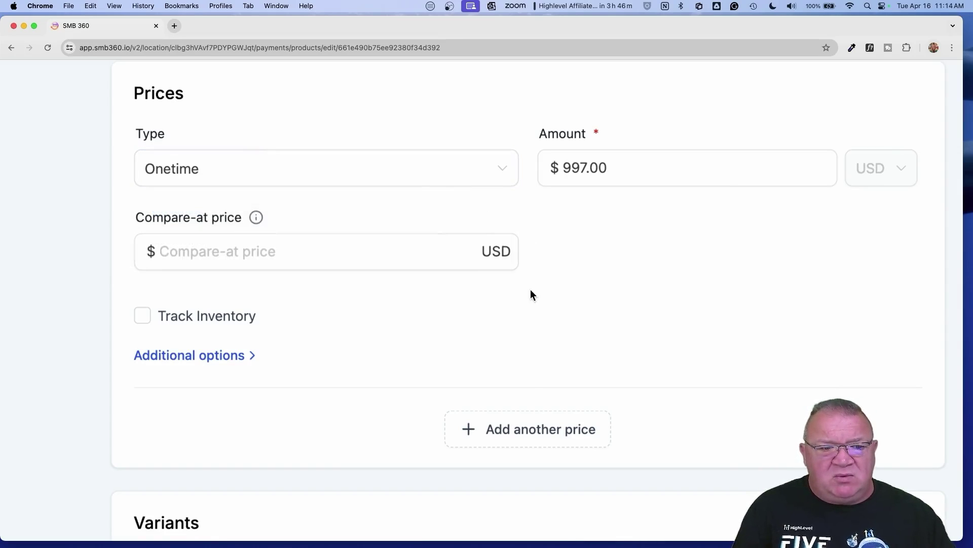
Step: Restore normal page zoom and go to the Sites funnels list
{"action": "scroll", "coordinate": [531, 294], "scroll_direction": "down", "scroll_amount": 3}
{"action": "key", "text": "super+minus"}
{"action": "key", "text": "super+minus"}
{"action": "key", "text": "super+minus"}
{"action": "key", "text": "super+minus"}
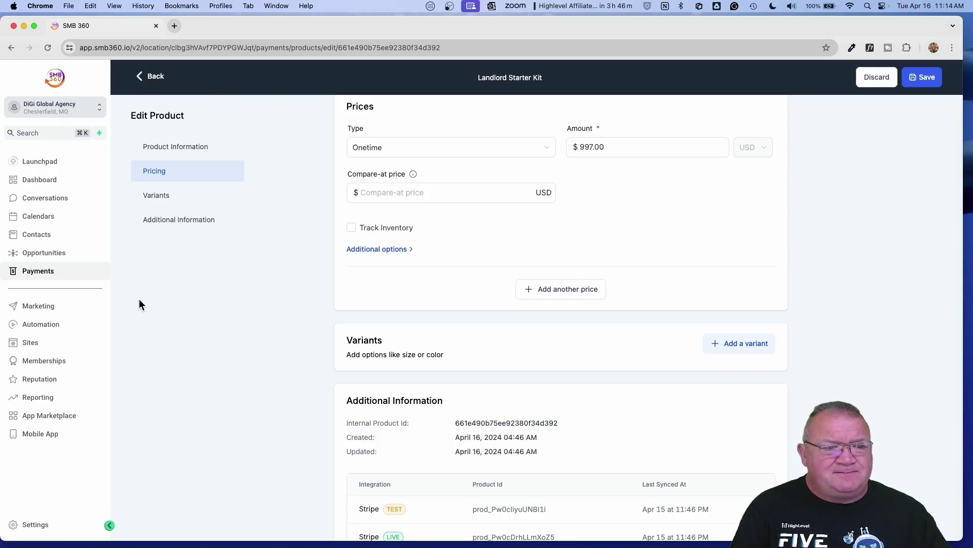
{"action": "left_click", "coordinate": [32, 342]}
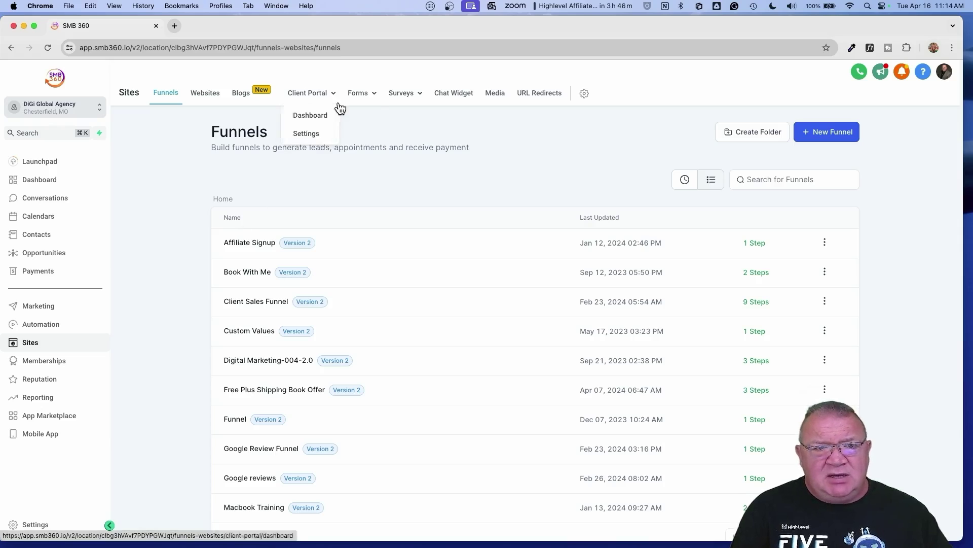
Step: Add a new form from scratch in Sites > Forms, creating Form 10
{"action": "left_click", "coordinate": [347, 116]}
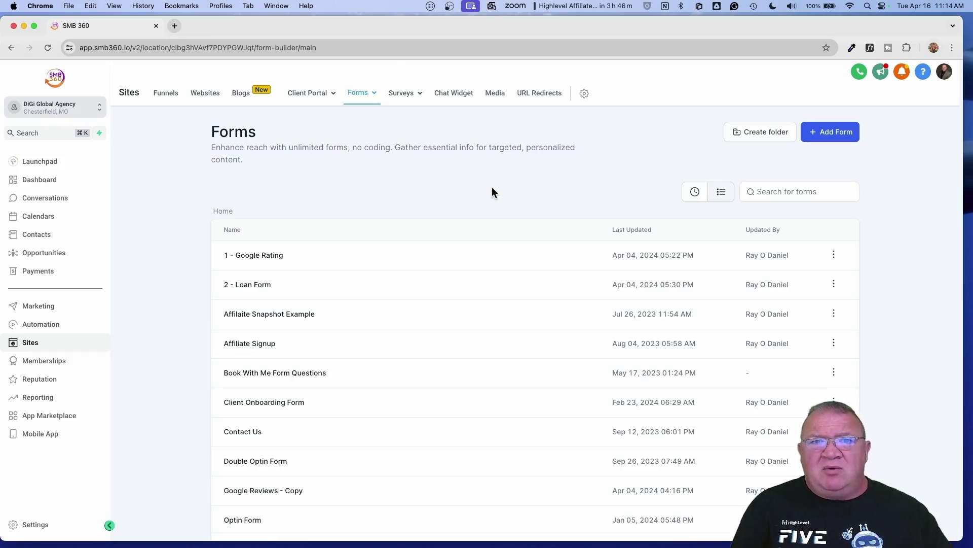
{"action": "left_click", "coordinate": [814, 145]}
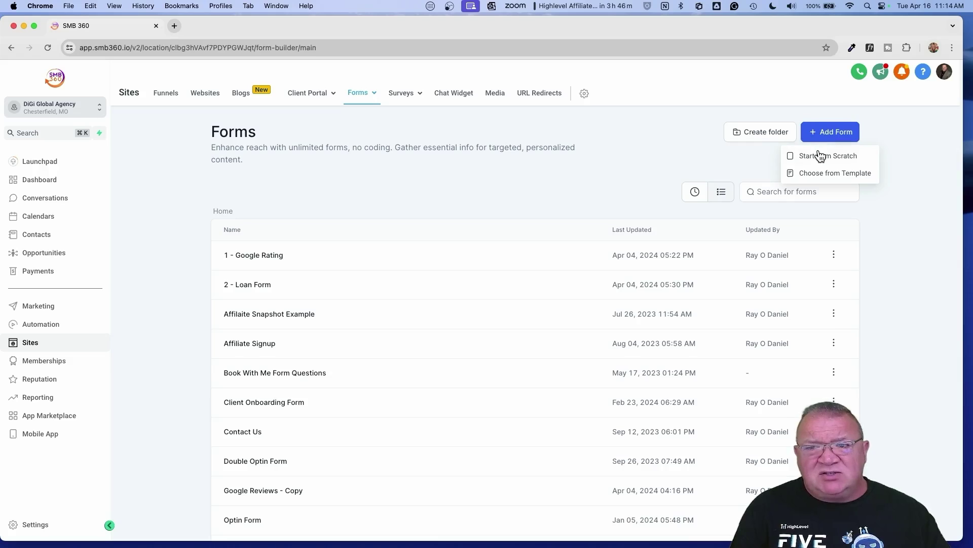
{"action": "left_click", "coordinate": [821, 155]}
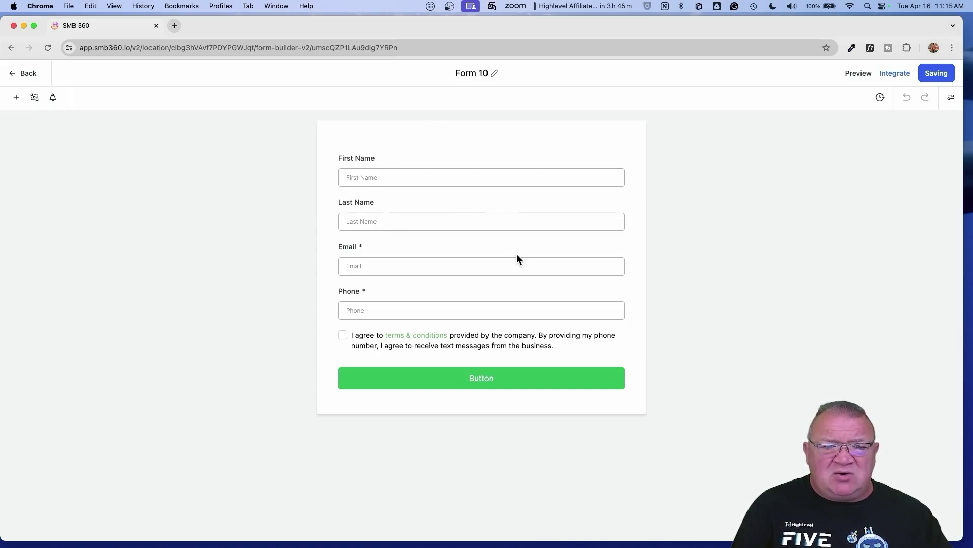
Step: Delete the Phone field and the terms-and-conditions checkbox from Form 10
{"action": "left_click", "coordinate": [516, 310]}
{"action": "left_click", "coordinate": [625, 285]}
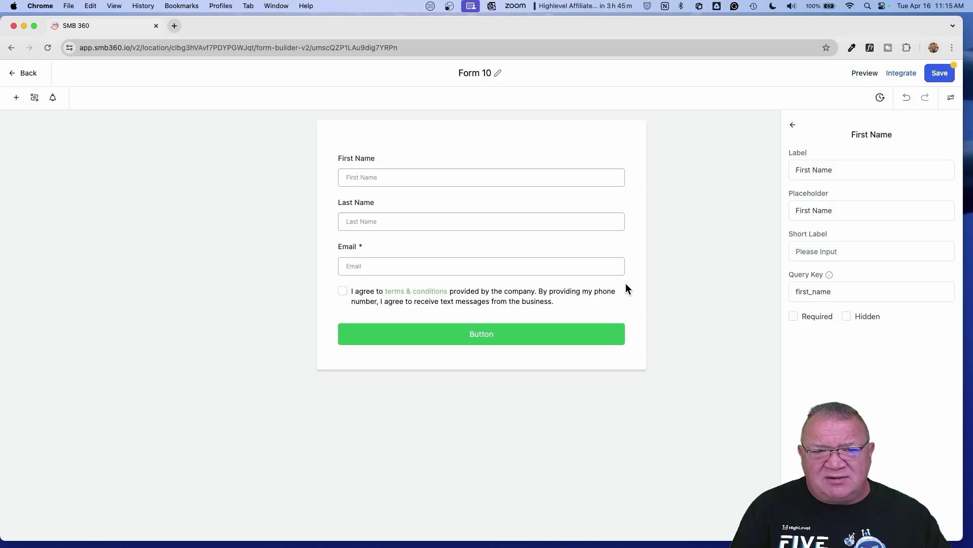
{"action": "left_click", "coordinate": [468, 300]}
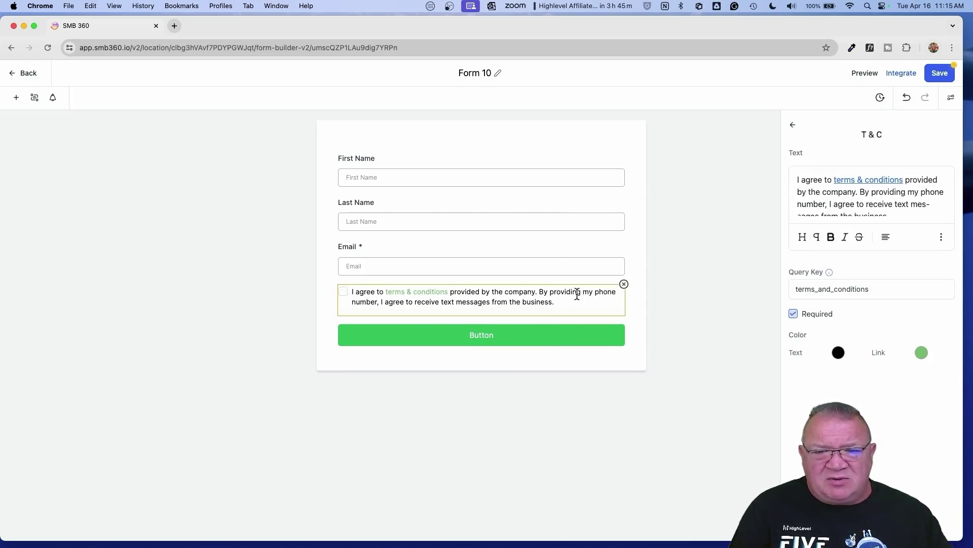
{"action": "left_click", "coordinate": [624, 284]}
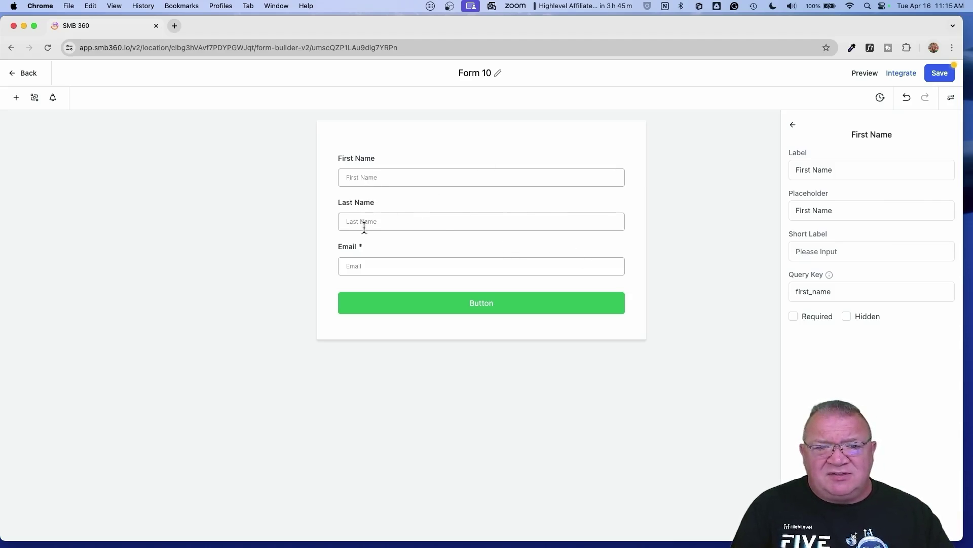
{"action": "left_click", "coordinate": [15, 99]}
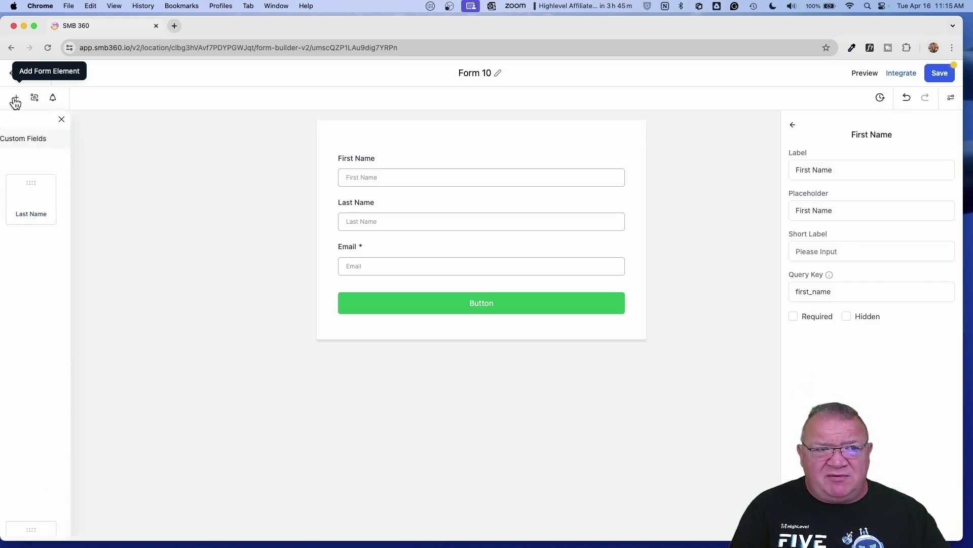
Step: Place a Payment element on Form 10 below the Email field
{"action": "scroll", "coordinate": [51, 198], "scroll_direction": "down", "scroll_amount": 5}
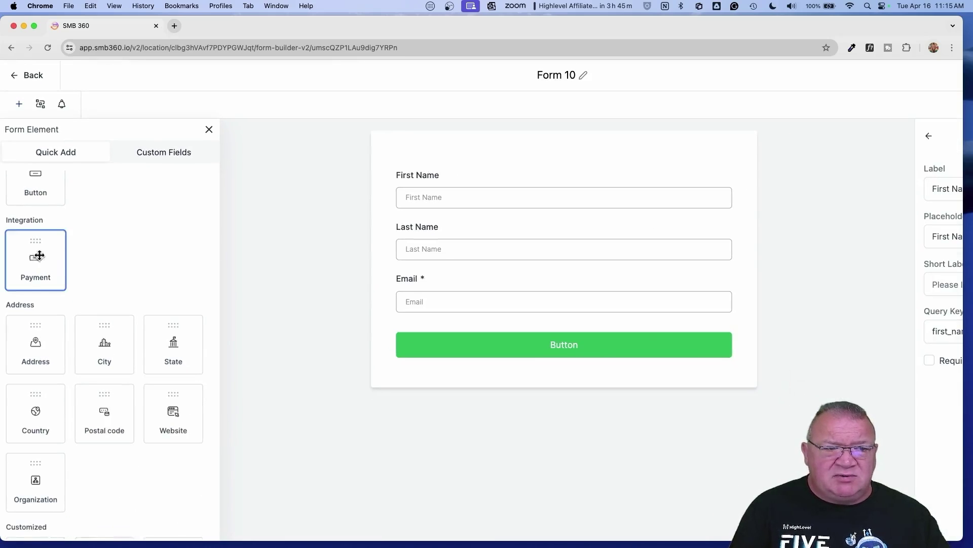
{"action": "left_click_drag", "start_coordinate": [86, 287], "coordinate": [465, 379]}
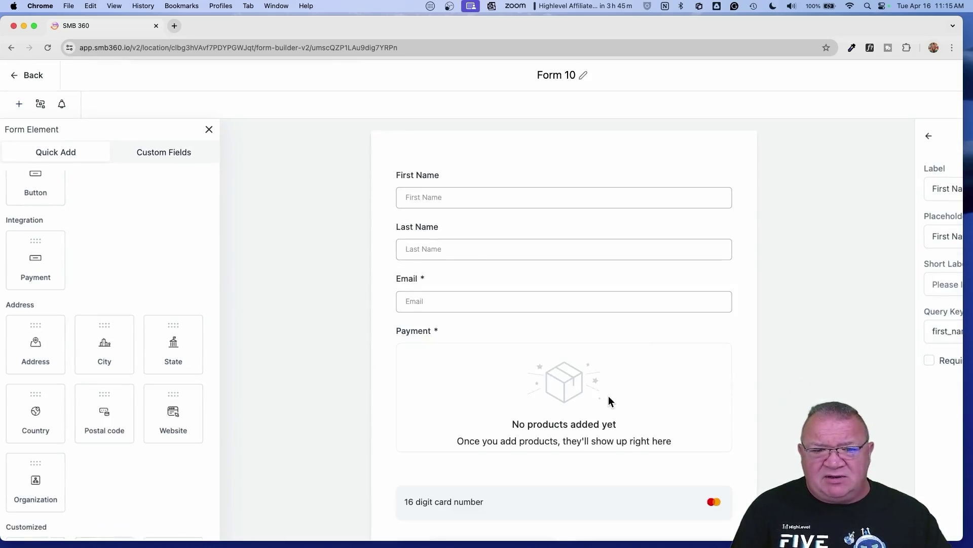
{"action": "scroll", "coordinate": [609, 400], "scroll_direction": "down", "scroll_amount": 4}
{"action": "scroll", "coordinate": [608, 401], "scroll_direction": "down", "scroll_amount": 1}
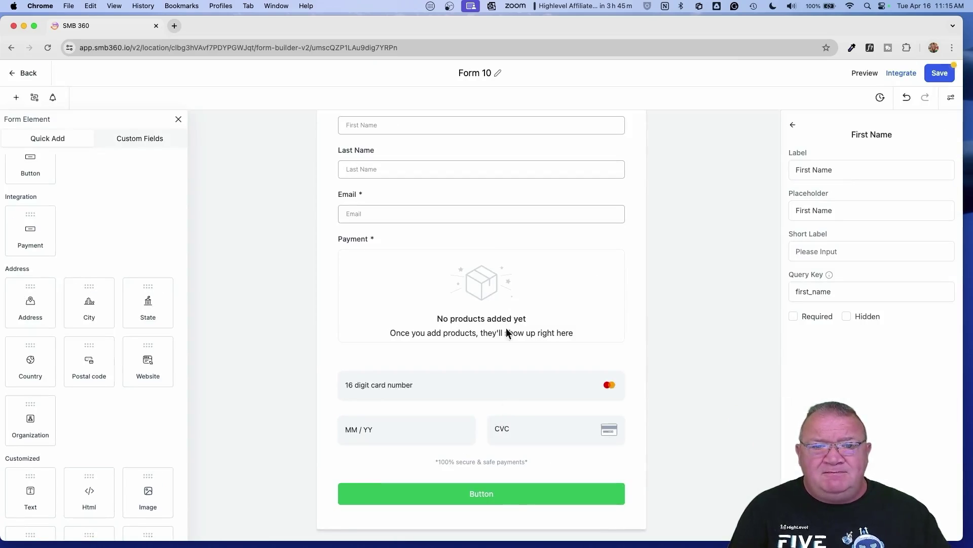
Step: Set the Payment element's payment type to Sell Products
{"action": "left_click", "coordinate": [463, 297]}
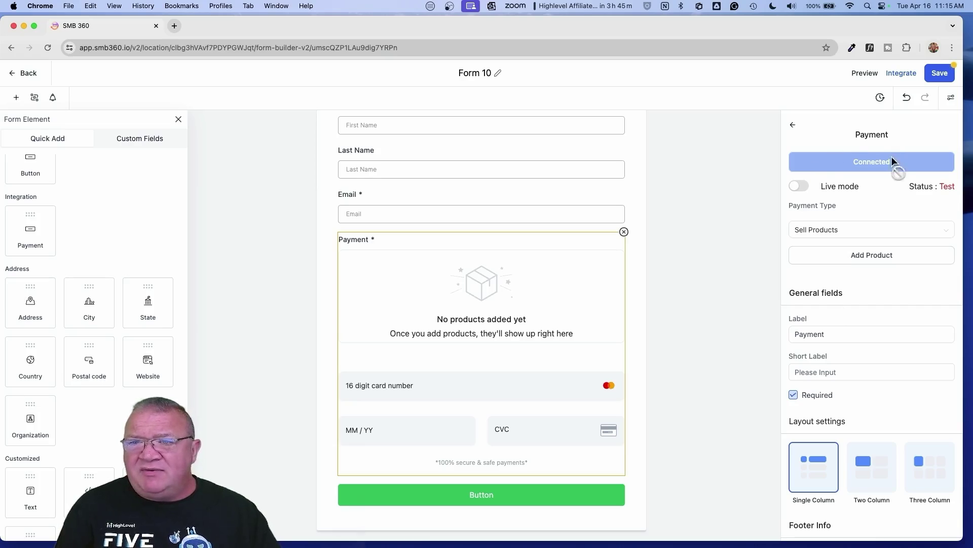
{"action": "left_click", "coordinate": [819, 231]}
{"action": "left_click", "coordinate": [860, 210]}
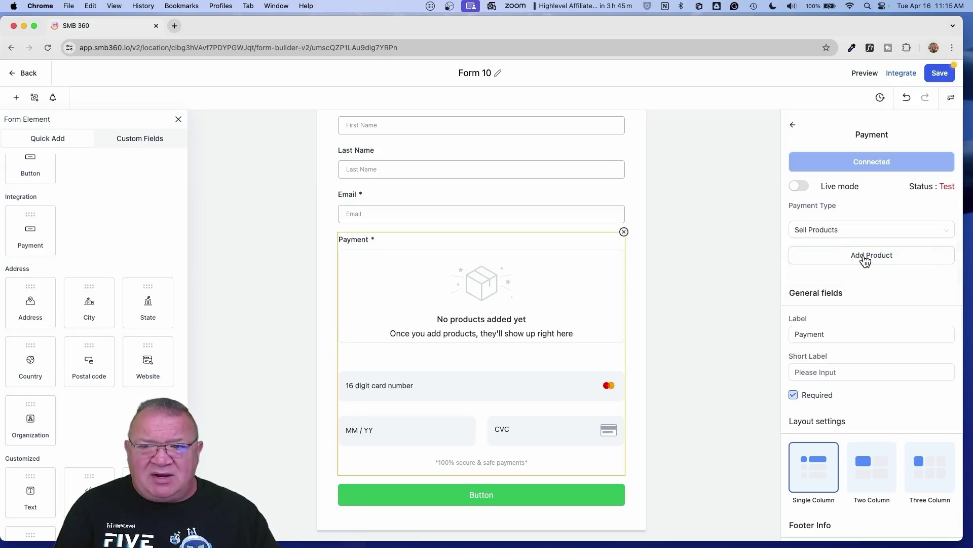
{"action": "scroll", "coordinate": [837, 256], "scroll_direction": "down", "scroll_amount": 2}
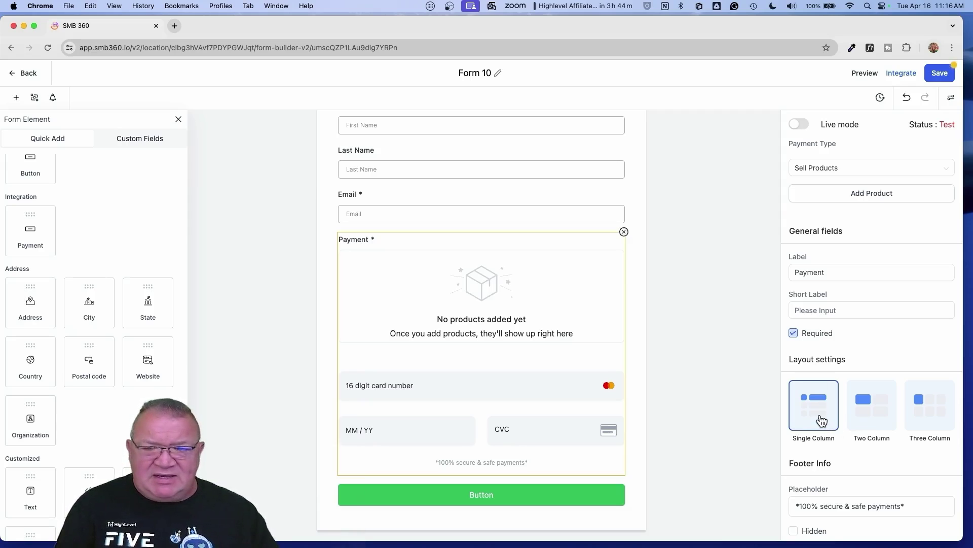
{"action": "scroll", "coordinate": [822, 421], "scroll_direction": "up", "scroll_amount": 10, "text": "ctrl"}
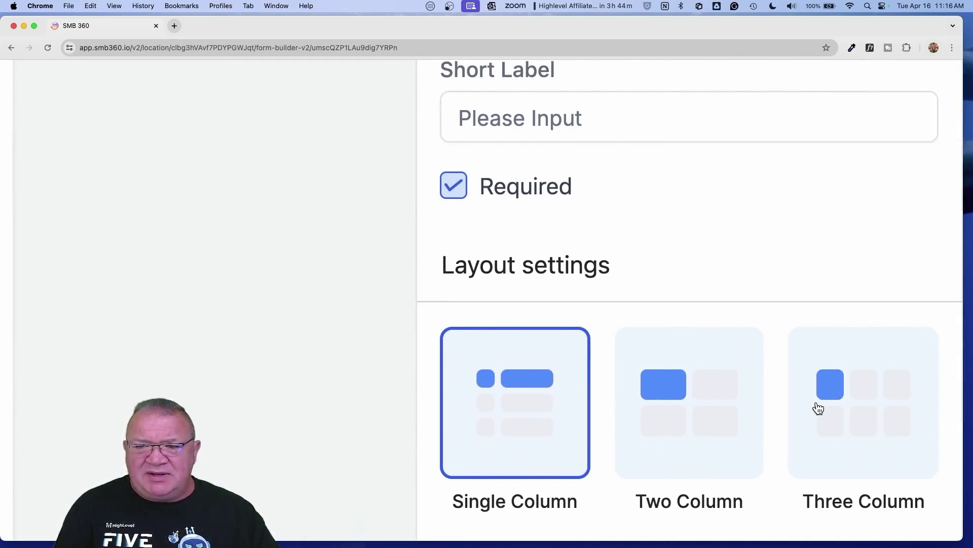
{"action": "scroll", "coordinate": [818, 408], "scroll_direction": "down", "scroll_amount": 4}
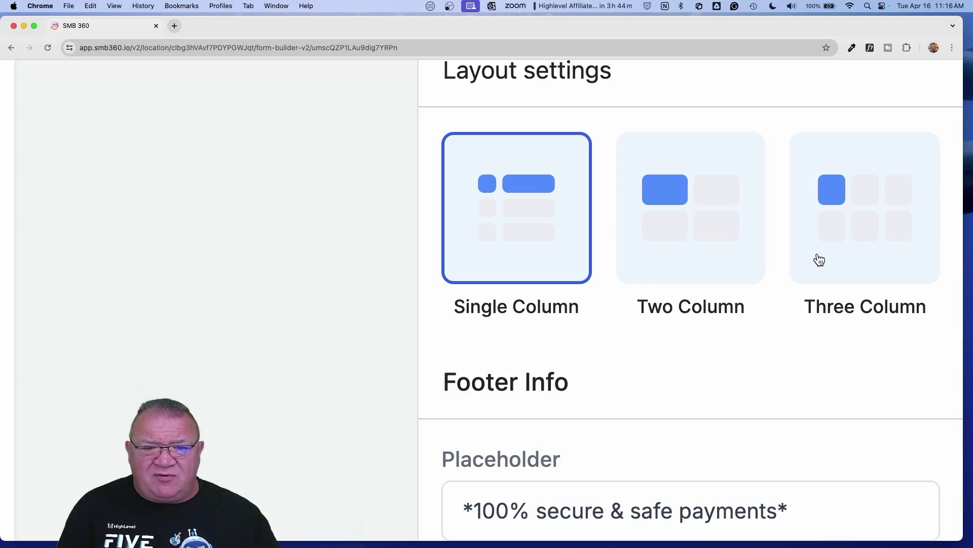
{"action": "scroll", "coordinate": [810, 262], "scroll_direction": "down", "scroll_amount": 1}
{"action": "scroll", "coordinate": [729, 425], "scroll_direction": "down", "scroll_amount": 3}
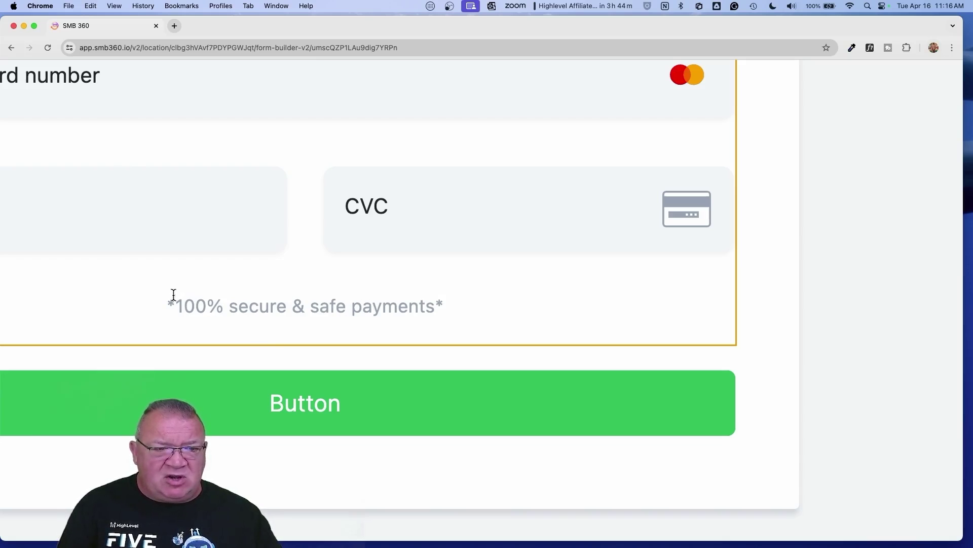
{"action": "scroll", "coordinate": [453, 327], "scroll_direction": "right", "scroll_amount": 3}
{"action": "scroll", "coordinate": [452, 330], "scroll_direction": "right", "scroll_amount": 15}
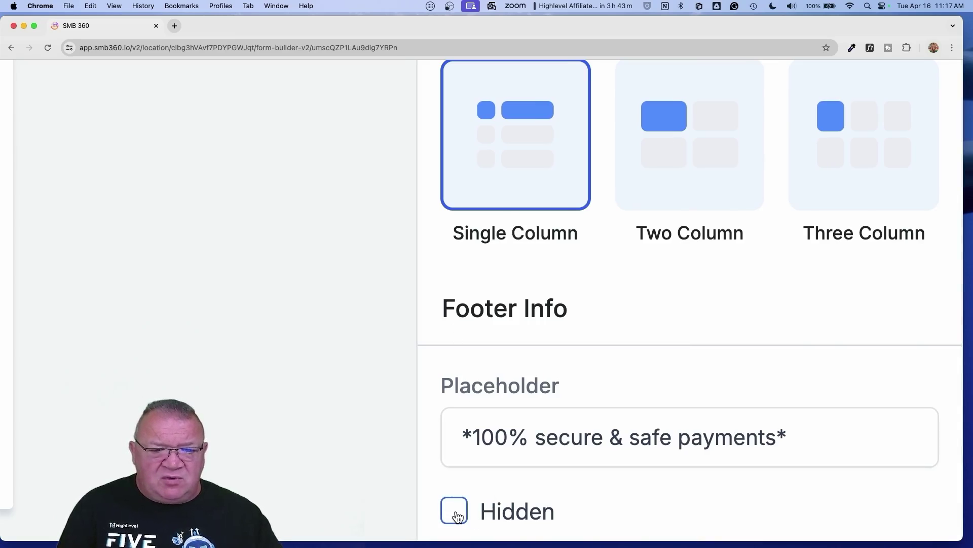
{"action": "left_click", "coordinate": [454, 511]}
{"action": "scroll", "coordinate": [458, 516], "scroll_direction": "left", "scroll_amount": 5}
{"action": "scroll", "coordinate": [457, 516], "scroll_direction": "left", "scroll_amount": 20}
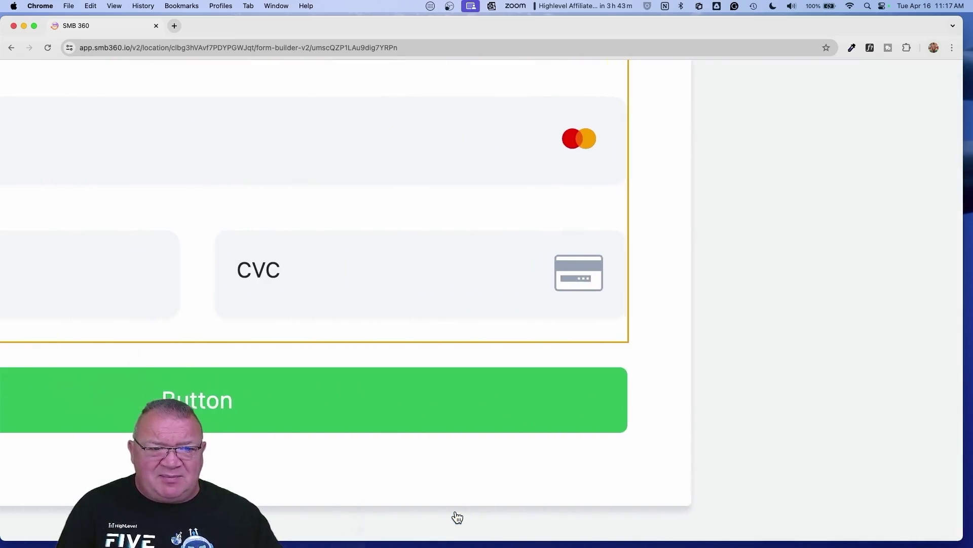
{"action": "scroll", "coordinate": [332, 380], "scroll_direction": "right", "scroll_amount": 20}
{"action": "scroll", "coordinate": [333, 380], "scroll_direction": "right", "scroll_amount": 3}
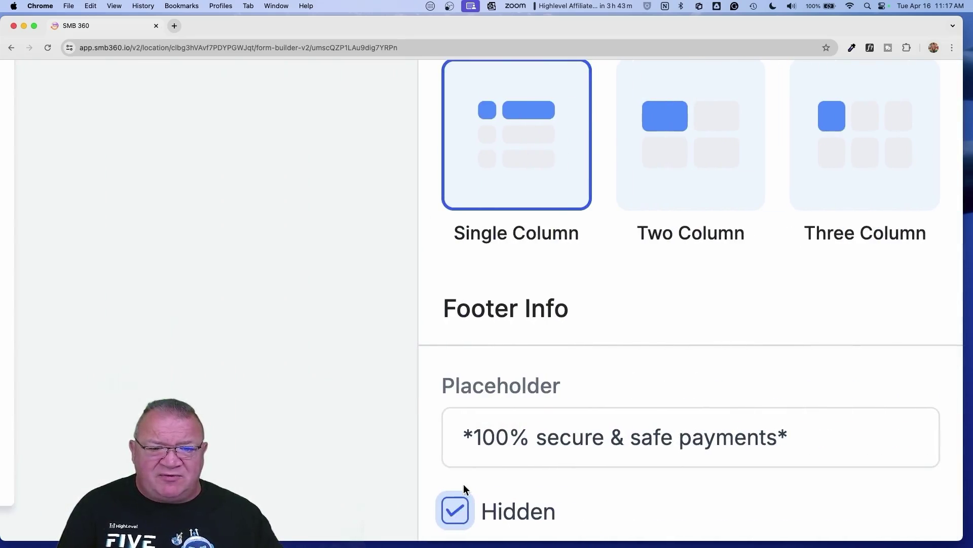
{"action": "left_click", "coordinate": [455, 511]}
{"action": "scroll", "coordinate": [643, 500], "scroll_direction": "down", "scroll_amount": 5}
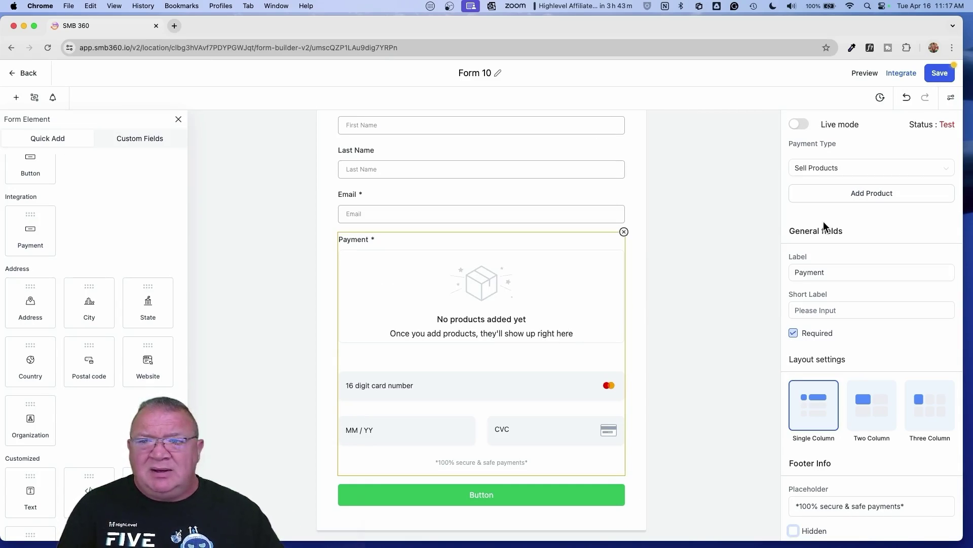
Step: Add Landlord Starter Kit ($997) as the Payment element's first product
{"action": "left_click", "coordinate": [867, 193]}
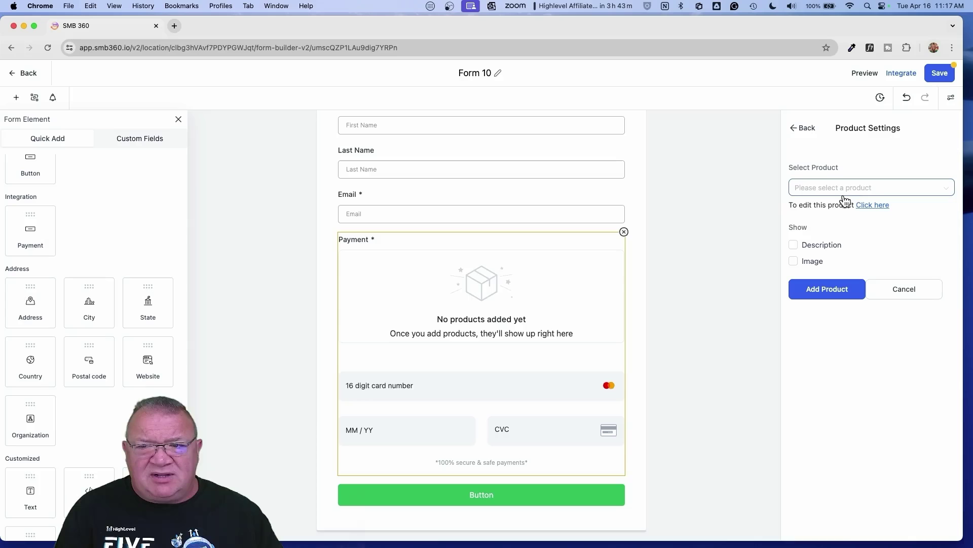
{"action": "left_click", "coordinate": [828, 190]}
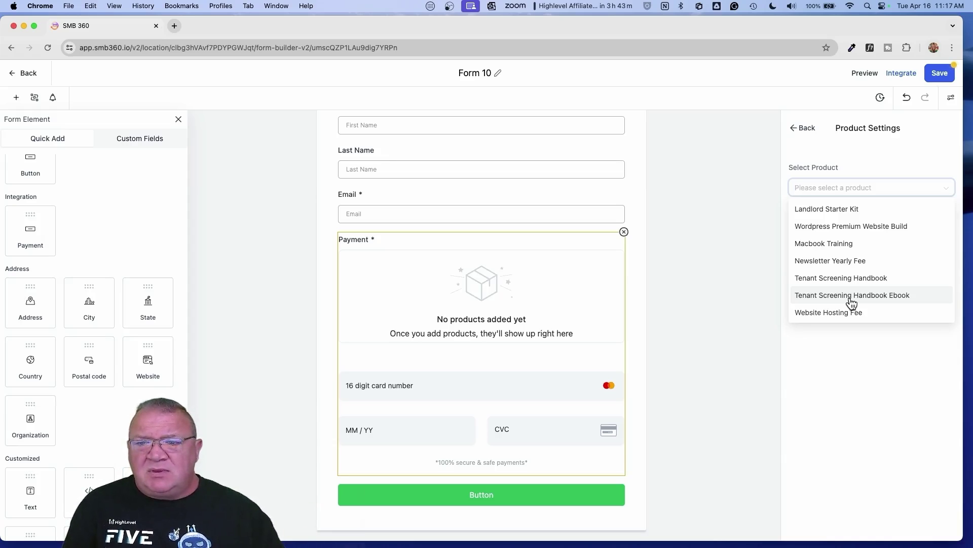
{"action": "left_click", "coordinate": [811, 210]}
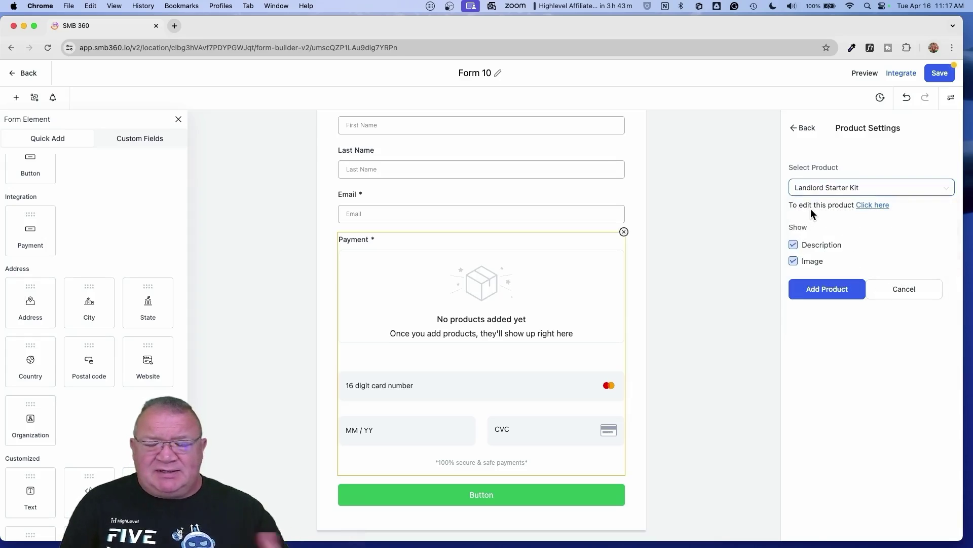
{"action": "left_click", "coordinate": [822, 293]}
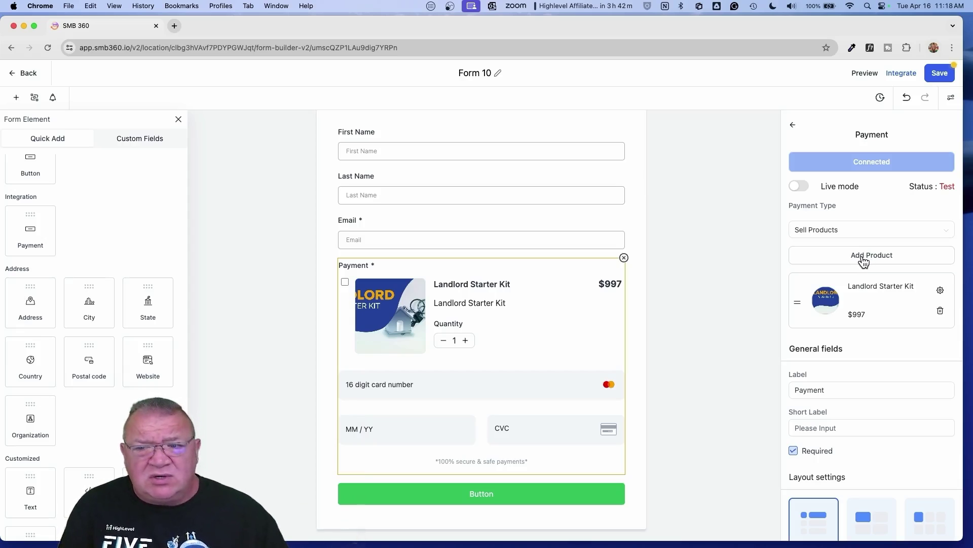
{"action": "left_click", "coordinate": [864, 260]}
{"action": "left_click", "coordinate": [828, 188]}
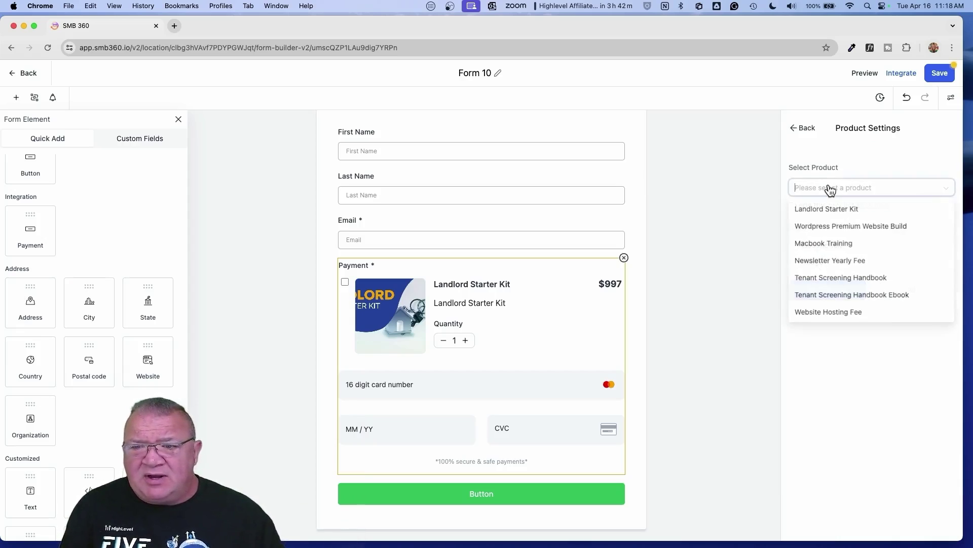
Step: Add Macbook Training, then Newsletter Yearly Fee, each $200, as Payment products
{"action": "left_click", "coordinate": [810, 247]}
{"action": "left_click", "coordinate": [823, 290]}
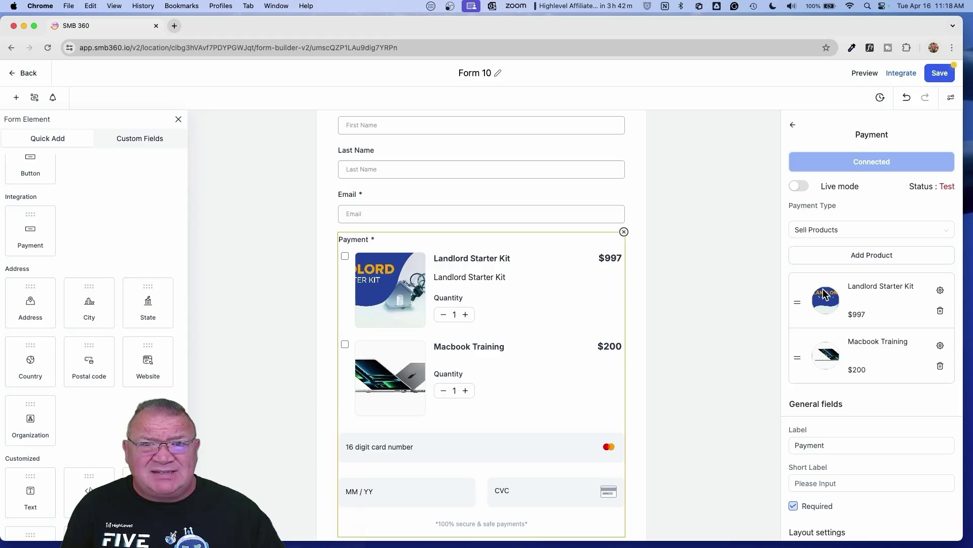
{"action": "left_click", "coordinate": [846, 260]}
{"action": "left_click", "coordinate": [832, 189]}
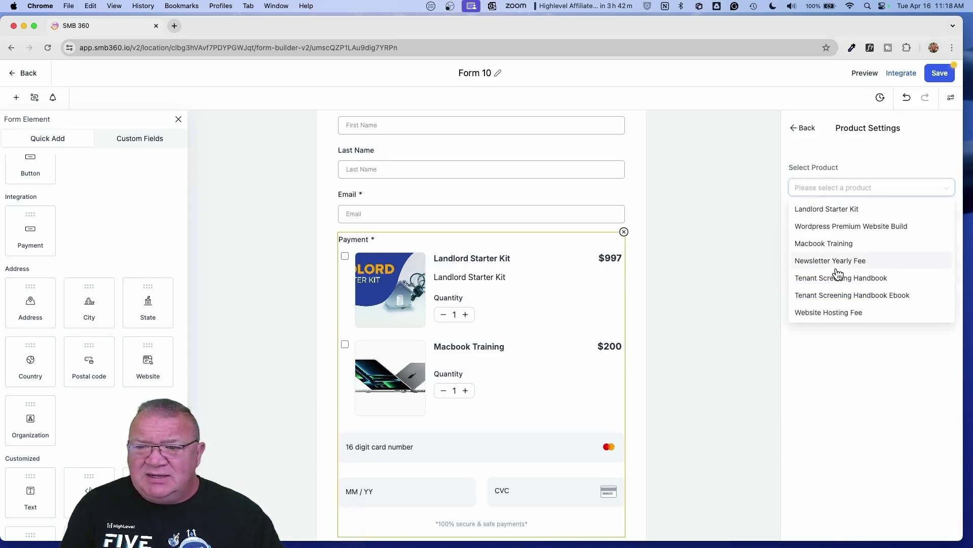
{"action": "left_click", "coordinate": [806, 262]}
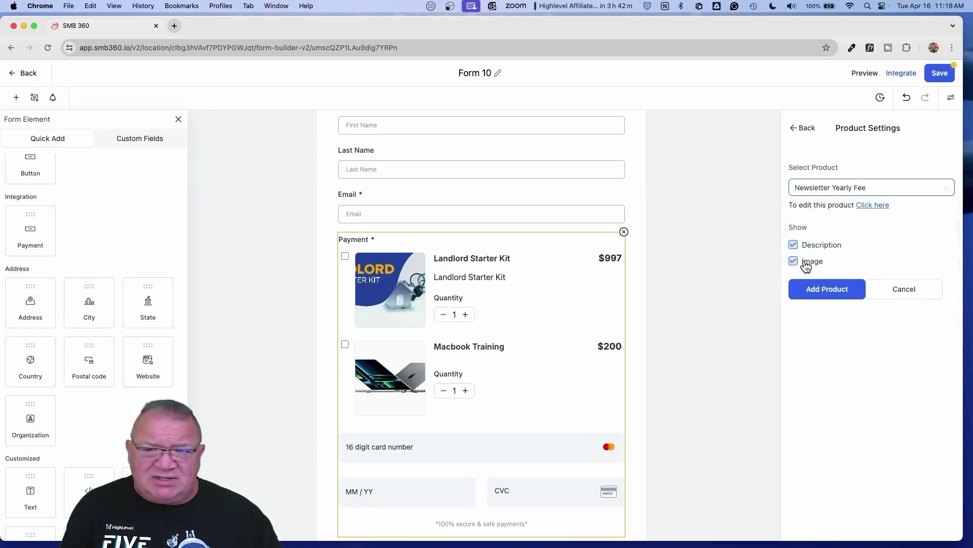
{"action": "left_click", "coordinate": [822, 293]}
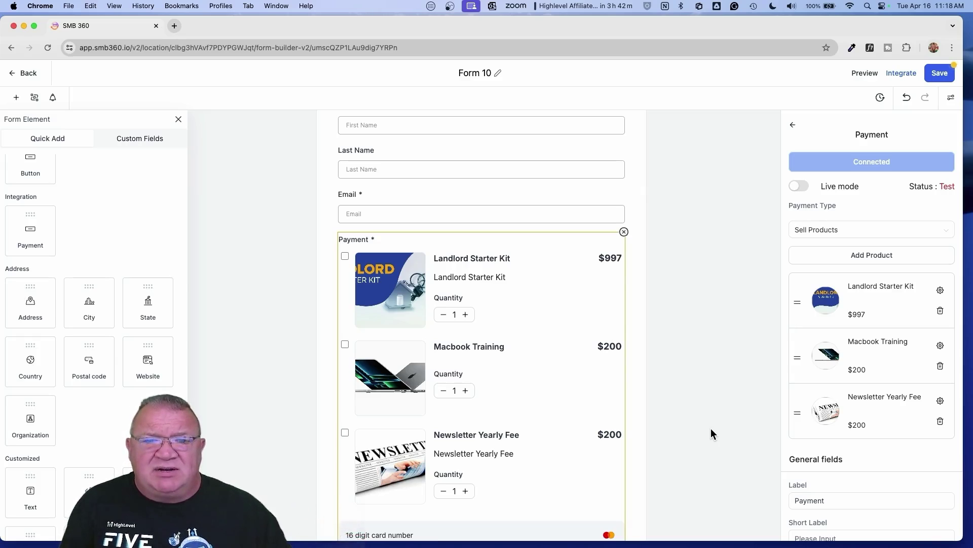
{"action": "scroll", "coordinate": [711, 428], "scroll_direction": "down", "scroll_amount": 3}
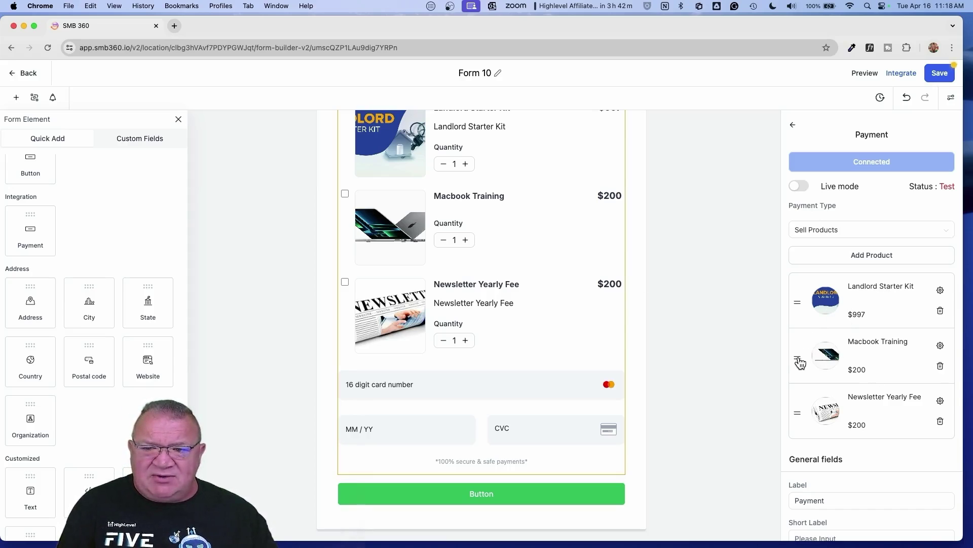
Step: Drag the product rows to order them Newsletter Yearly Fee, Landlord Starter Kit, Macbook Training
{"action": "scroll", "coordinate": [798, 358], "scroll_direction": "up", "scroll_amount": 5}
{"action": "scroll", "coordinate": [798, 361], "scroll_direction": "right", "scroll_amount": 5}
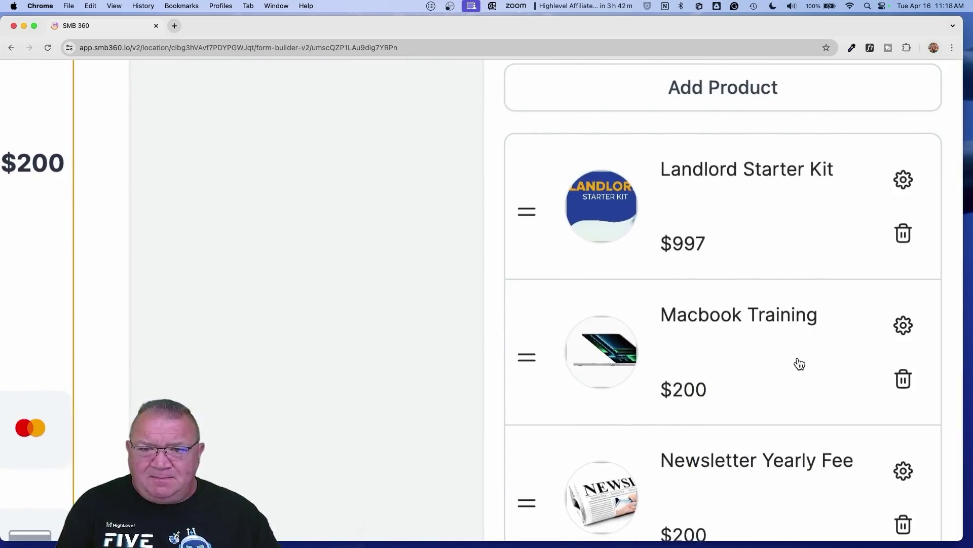
{"action": "left_click_drag", "start_coordinate": [528, 355], "coordinate": [525, 202]}
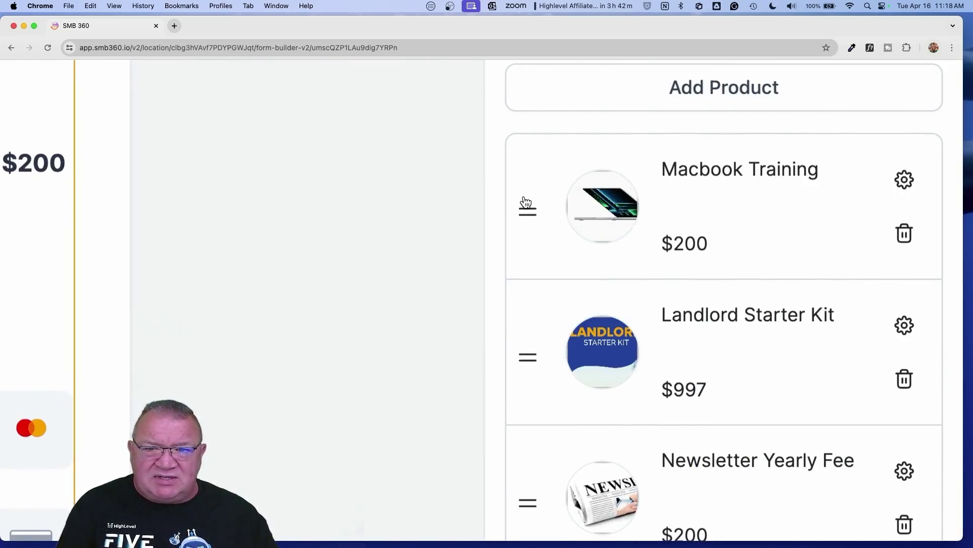
{"action": "left_click_drag", "start_coordinate": [528, 502], "coordinate": [546, 209]}
{"action": "scroll", "coordinate": [543, 208], "scroll_direction": "left", "scroll_amount": 10}
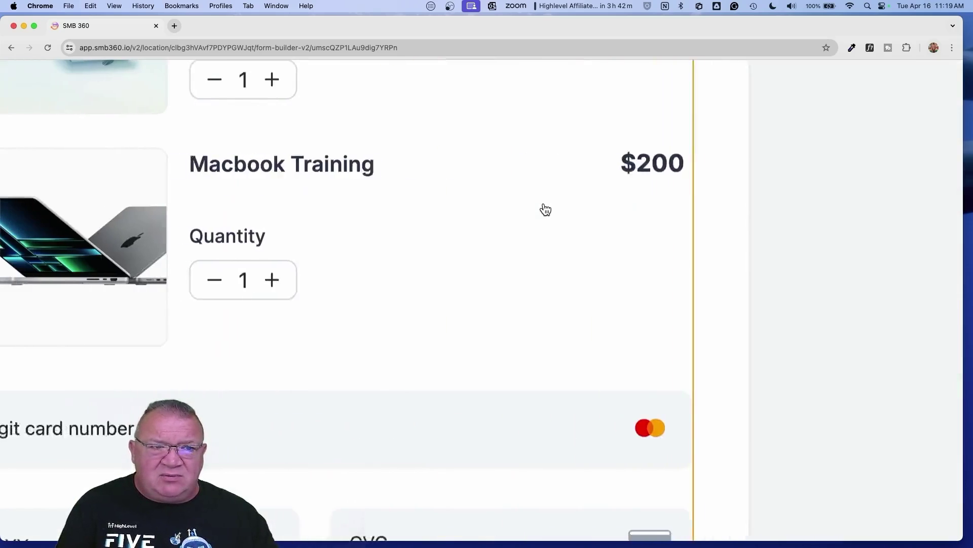
{"action": "scroll", "coordinate": [543, 209], "scroll_direction": "up", "scroll_amount": 8}
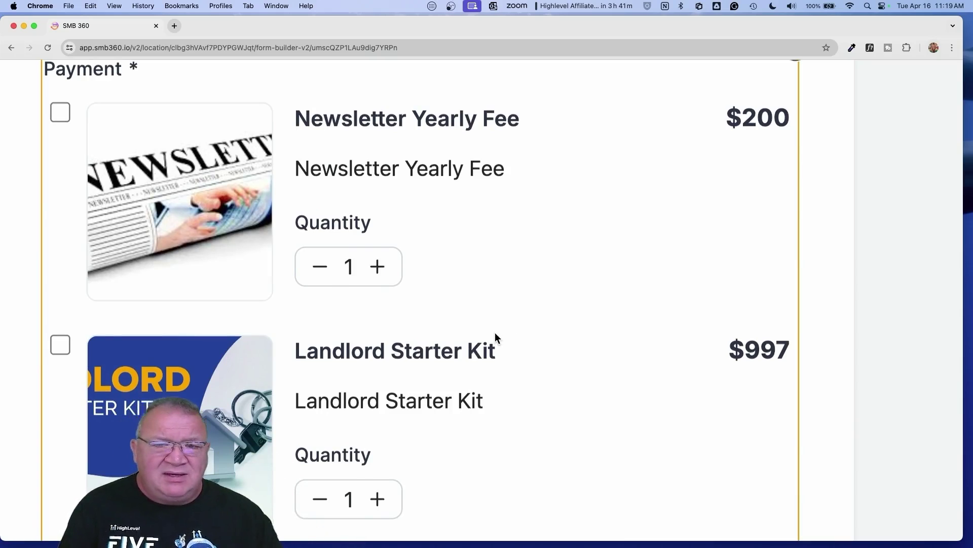
{"action": "scroll", "coordinate": [495, 333], "scroll_direction": "right", "scroll_amount": 10}
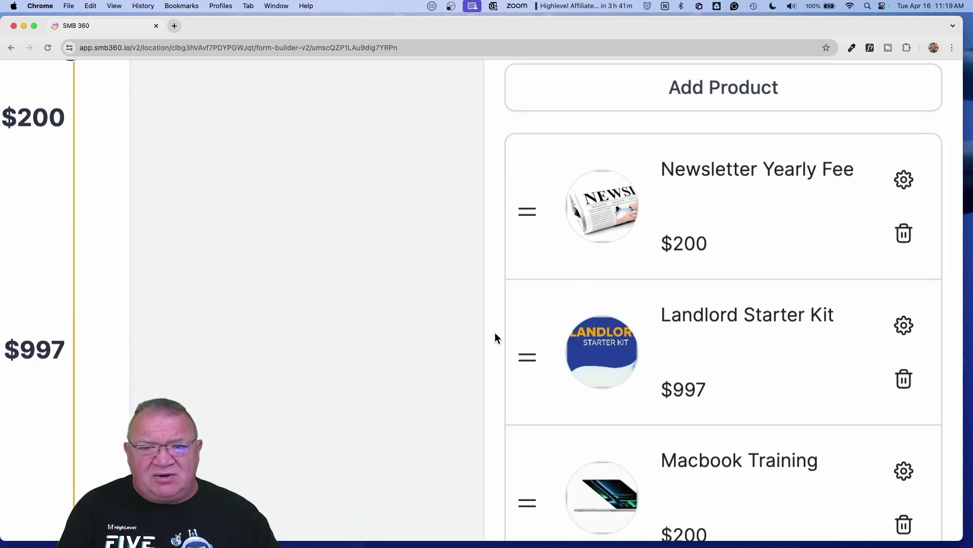
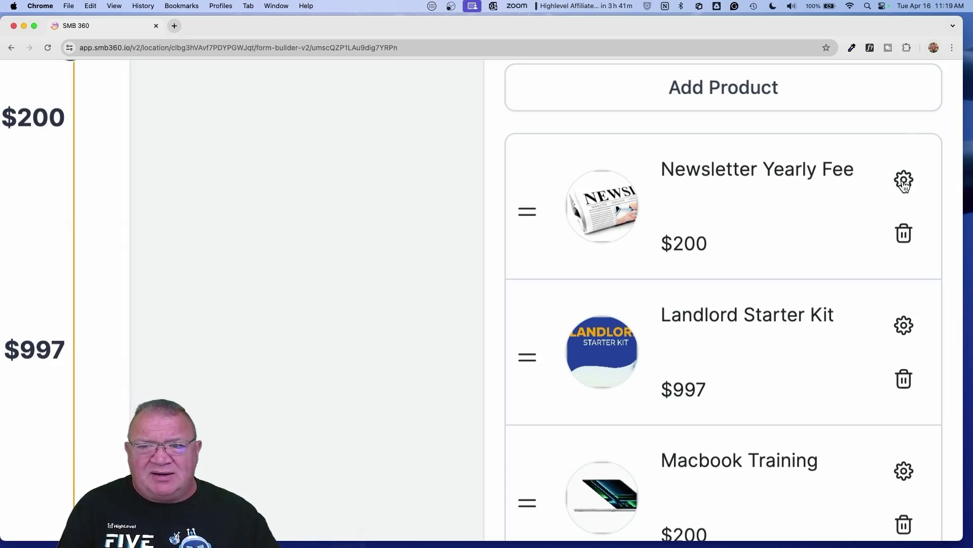
Step: Reset the browser zoom and lay out the three payment products in three columns
{"action": "key", "text": "super+0"}
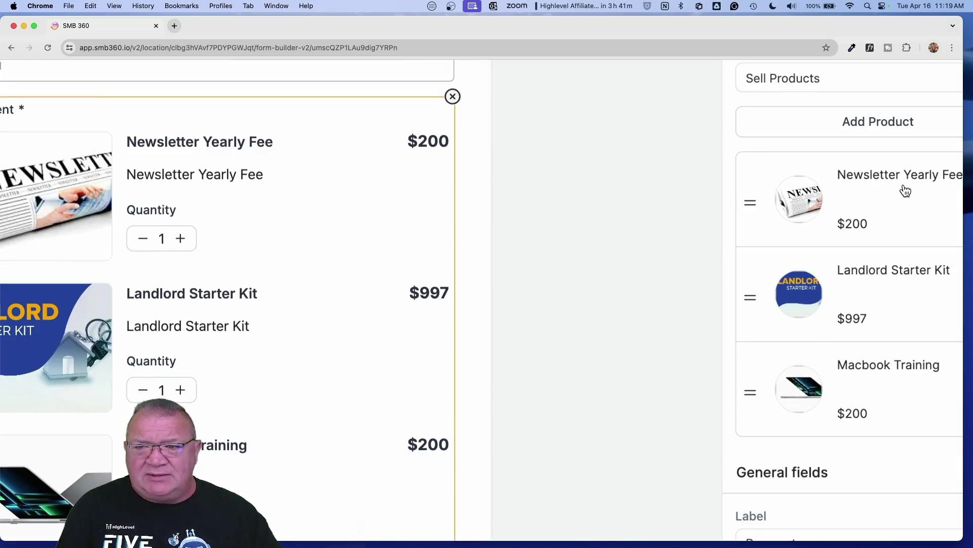
{"action": "key", "text": "super+0"}
{"action": "scroll", "coordinate": [906, 192], "scroll_direction": "down", "scroll_amount": 5}
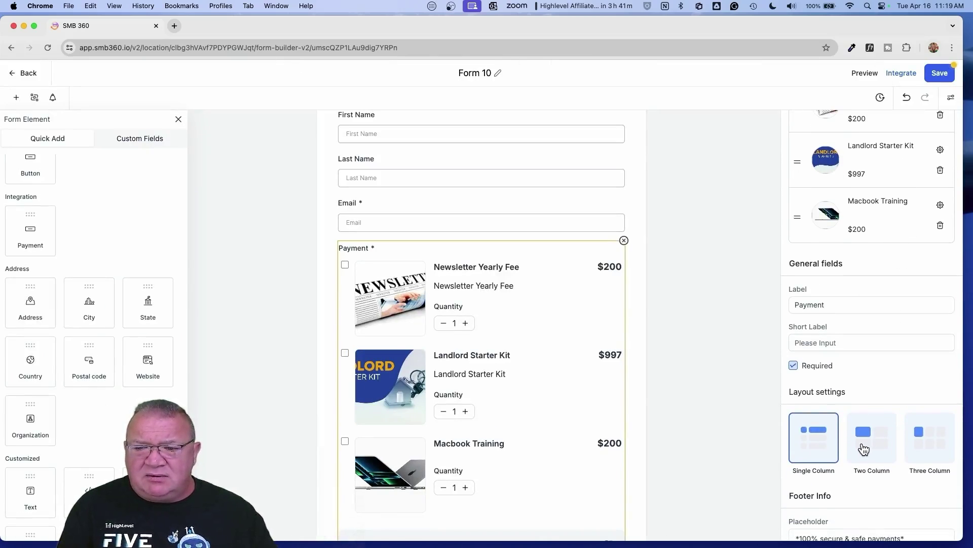
{"action": "scroll", "coordinate": [538, 348], "scroll_direction": "down", "scroll_amount": 3}
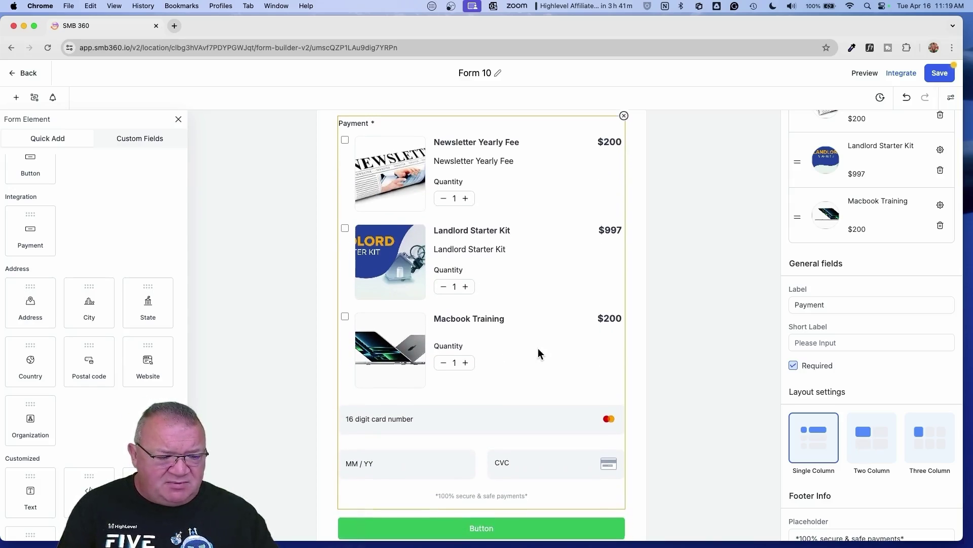
{"action": "left_click", "coordinate": [871, 450]}
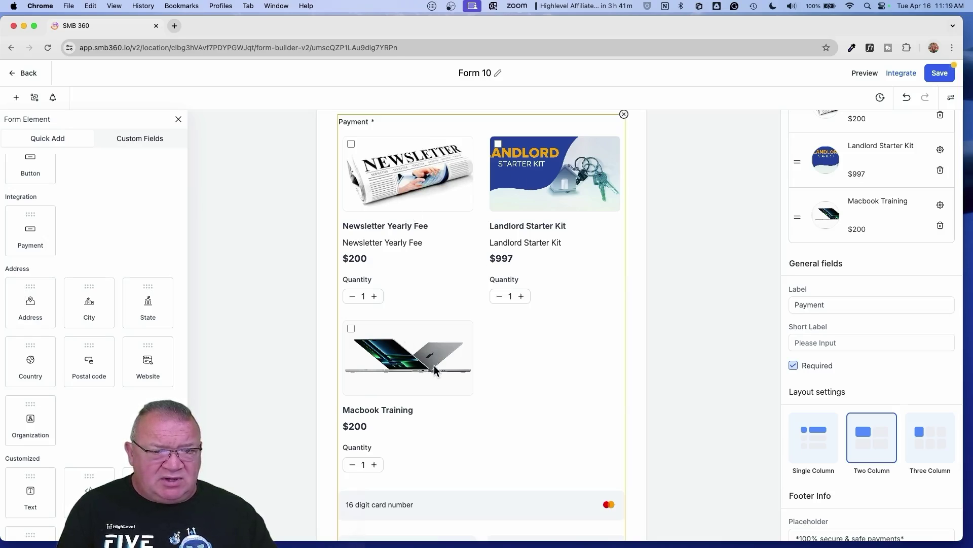
{"action": "left_click", "coordinate": [937, 445]}
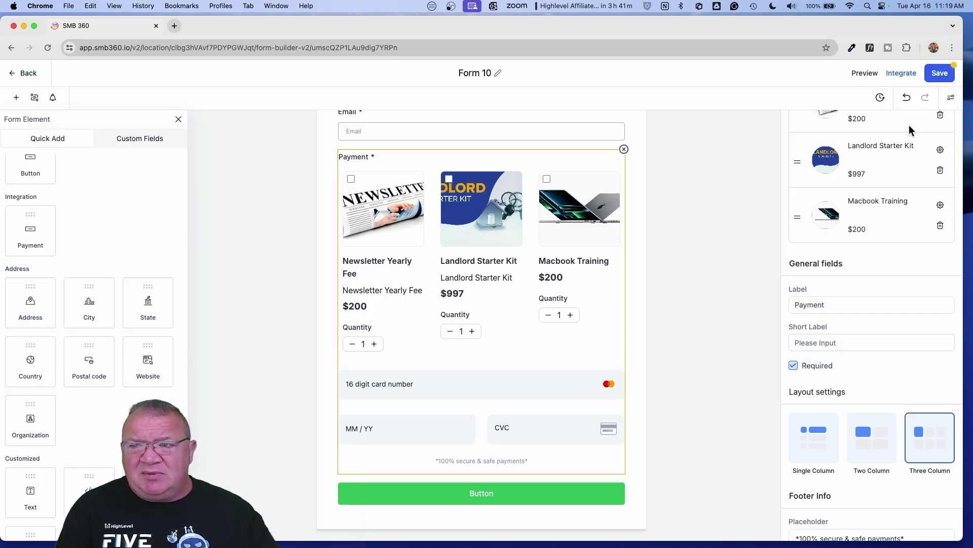
Step: Save Form 10, deselect the Payment element, and open the live preview
{"action": "left_click", "coordinate": [941, 73]}
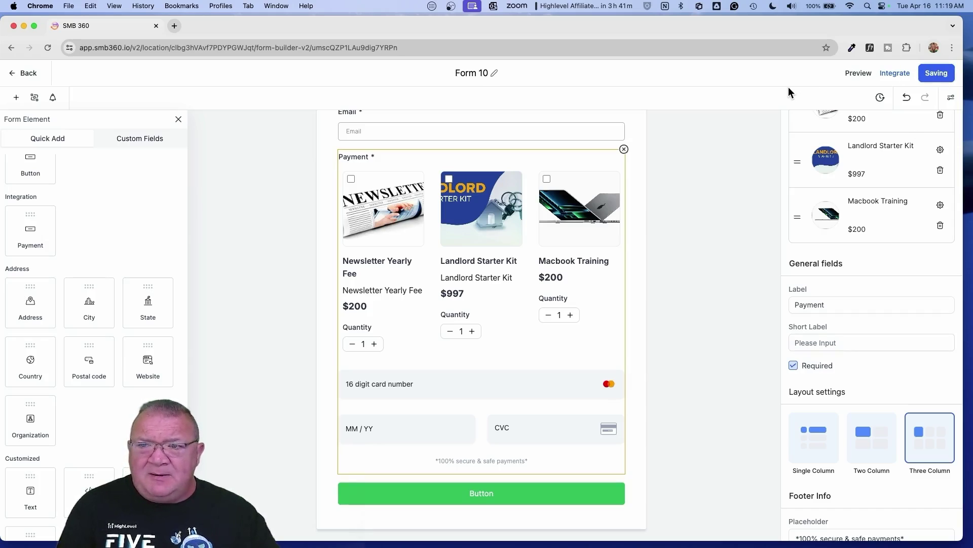
{"action": "left_click", "coordinate": [720, 190]}
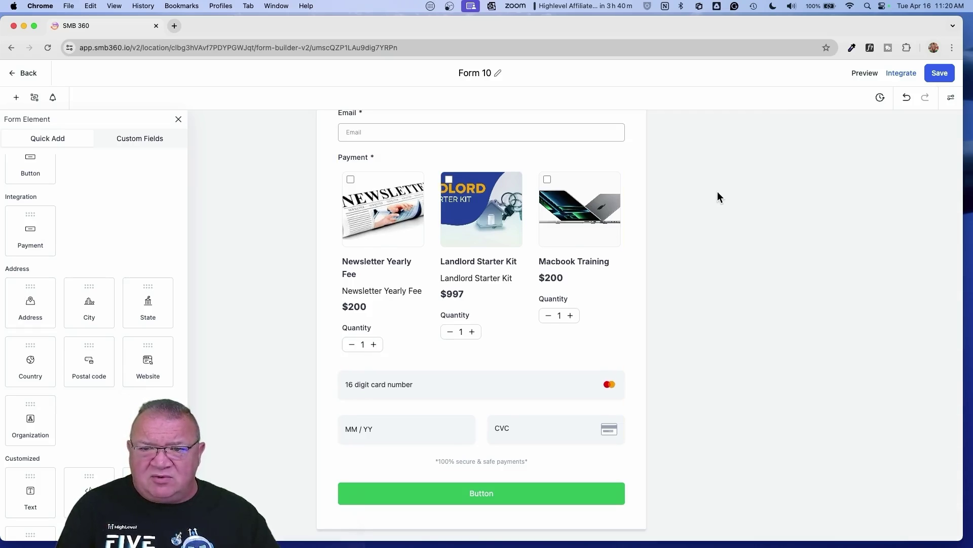
{"action": "left_click", "coordinate": [868, 71]}
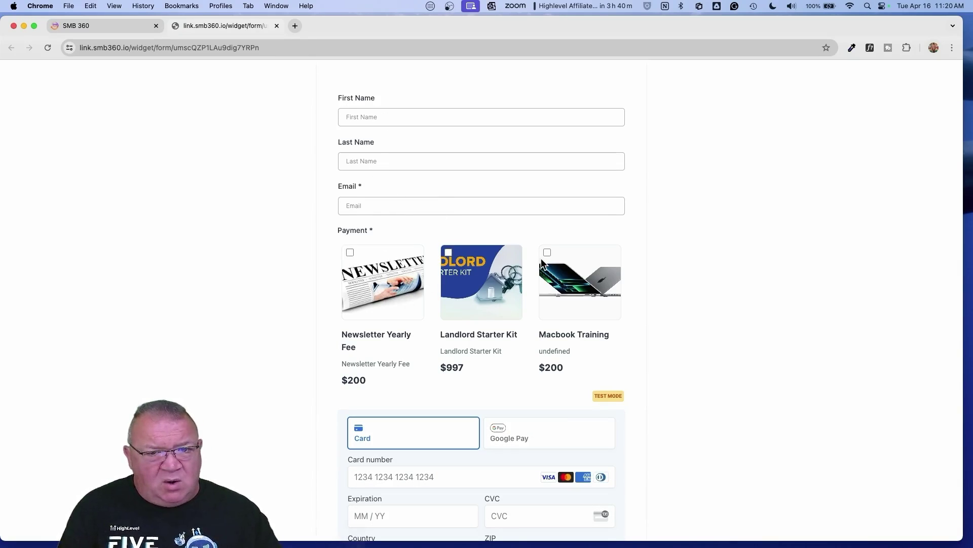
Step: Scroll through the preview's three-column products and card fields, then return to the SMB 360 tab
{"action": "scroll", "coordinate": [541, 262], "scroll_direction": "down", "scroll_amount": 5}
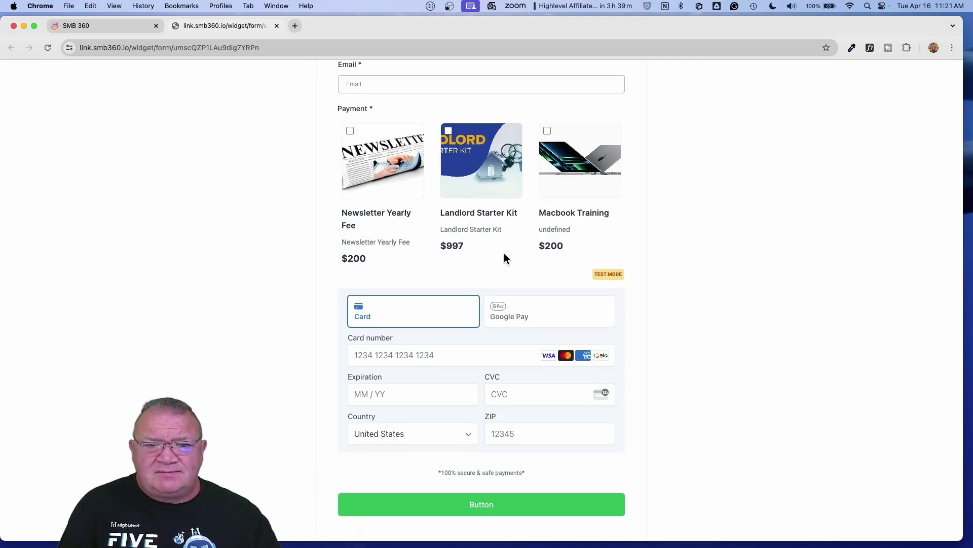
{"action": "scroll", "coordinate": [456, 284], "scroll_direction": "down", "scroll_amount": 1}
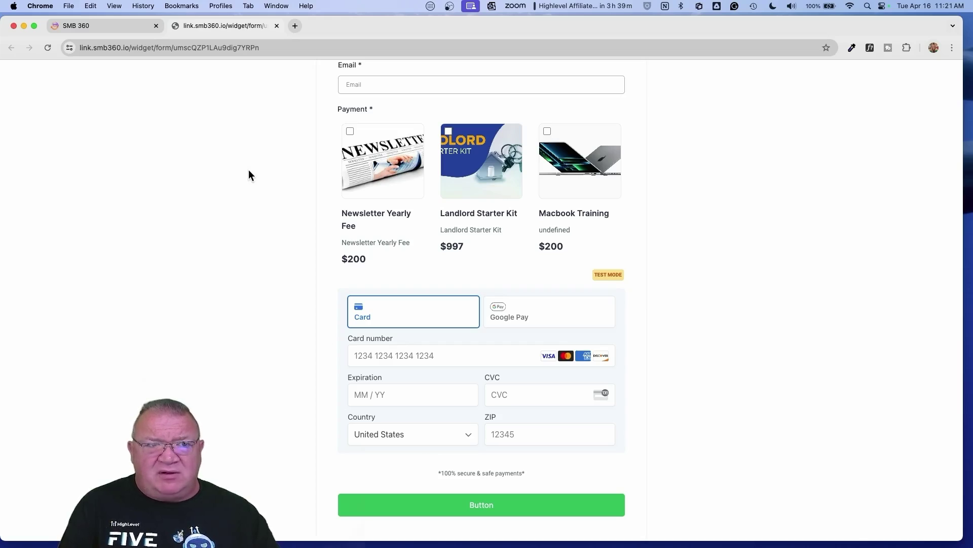
{"action": "left_click", "coordinate": [81, 27]}
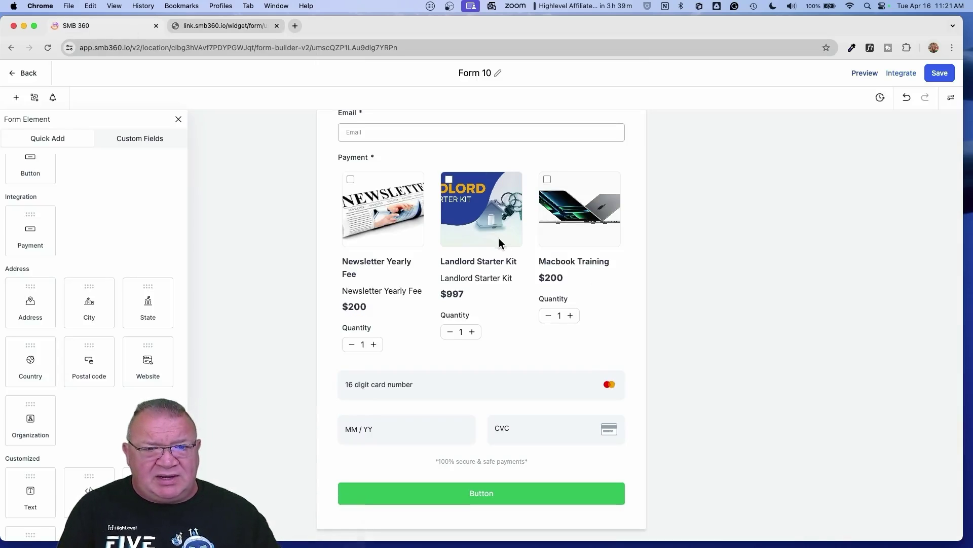
Step: Uncheck Required on the Payment element, save Form 10, and switch to the preview tab
{"action": "left_click", "coordinate": [497, 236]}
{"action": "scroll", "coordinate": [884, 302], "scroll_direction": "down", "scroll_amount": 5}
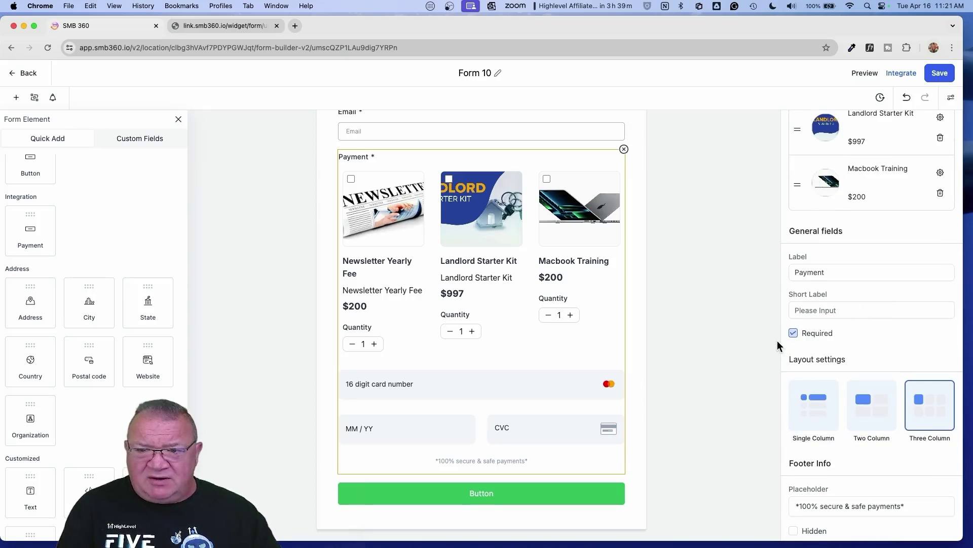
{"action": "left_click", "coordinate": [794, 333]}
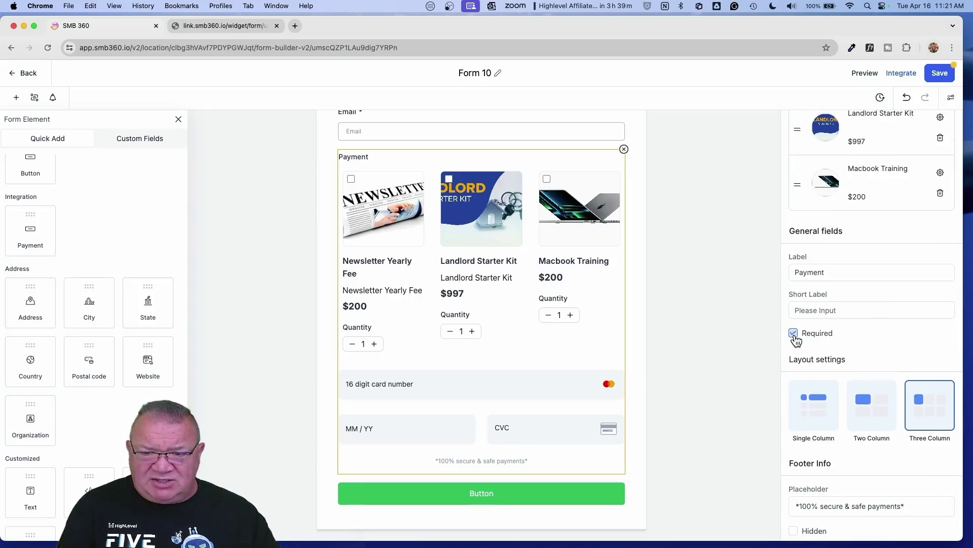
{"action": "left_click", "coordinate": [939, 72]}
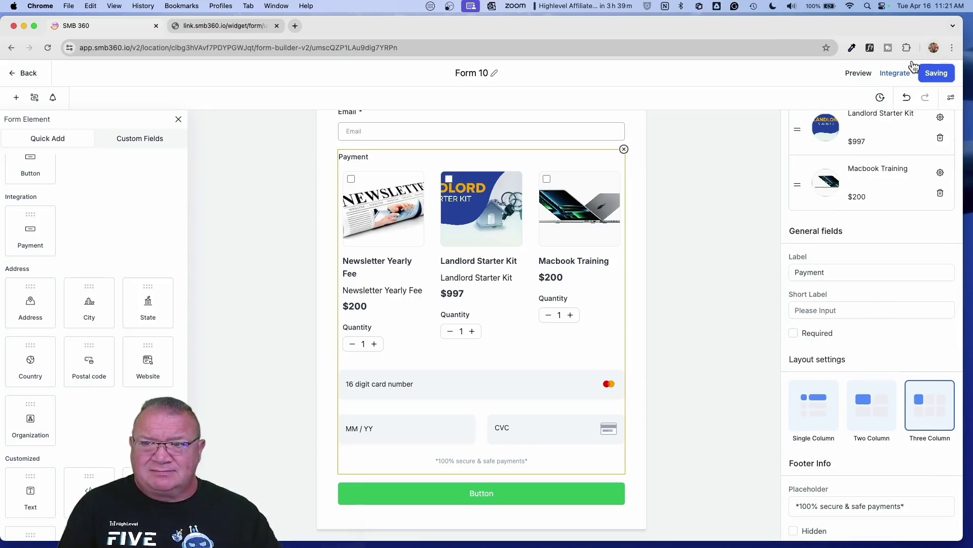
{"action": "left_click", "coordinate": [208, 25]}
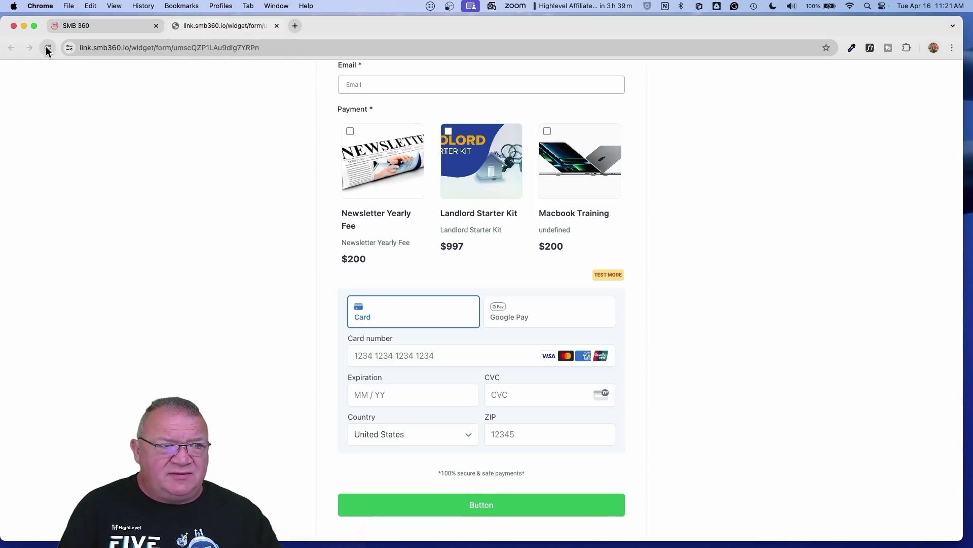
Step: Reload the preview and add Macbook Training to the order with quantity 4
{"action": "left_click", "coordinate": [47, 48]}
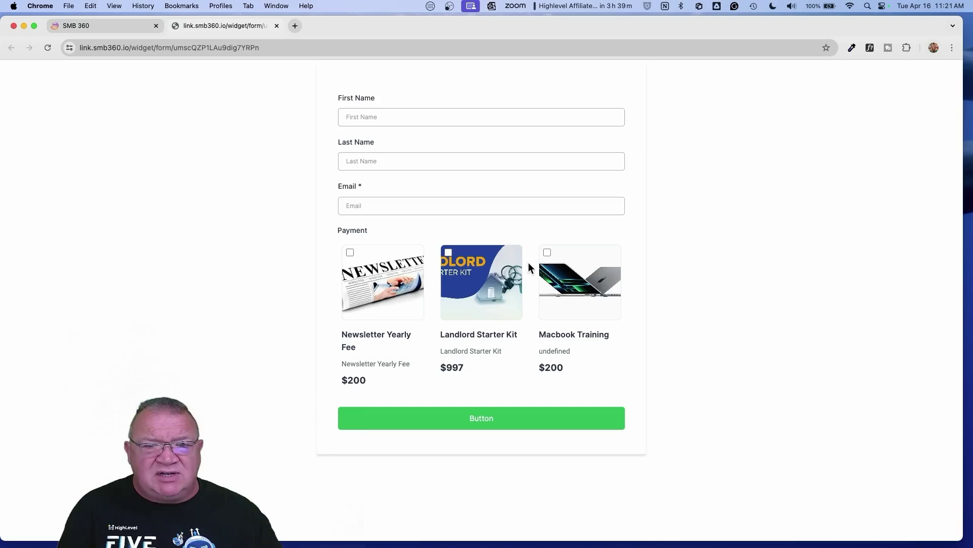
{"action": "left_click", "coordinate": [547, 253]}
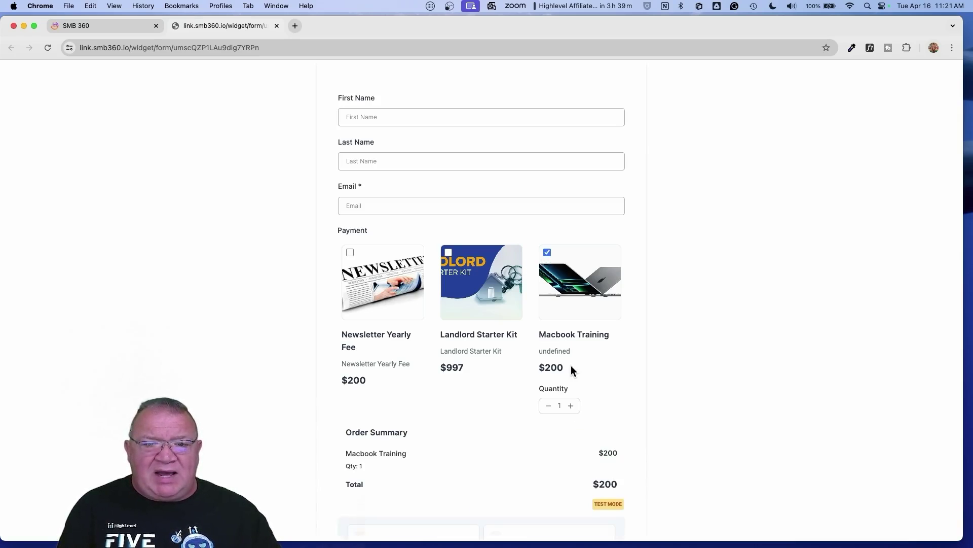
{"action": "scroll", "coordinate": [629, 324], "scroll_direction": "down", "scroll_amount": 4}
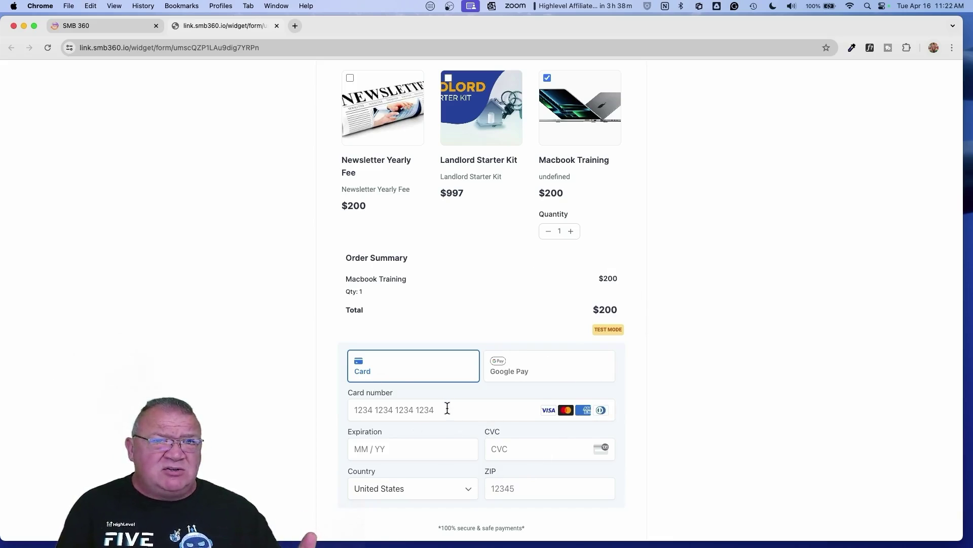
{"action": "double_click", "coordinate": [571, 233]}
{"action": "left_click", "coordinate": [572, 233]}
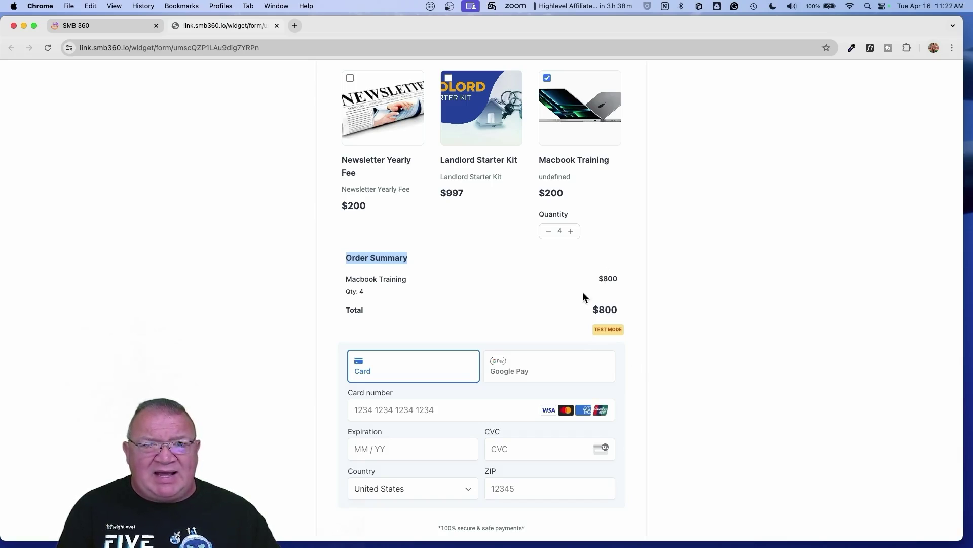
Step: Add Landlord Starter Kit and Newsletter Yearly Fee, check the $1797 order summary, and return to the builder
{"action": "scroll", "coordinate": [563, 299], "scroll_direction": "up", "scroll_amount": 1}
{"action": "left_click", "coordinate": [449, 108]}
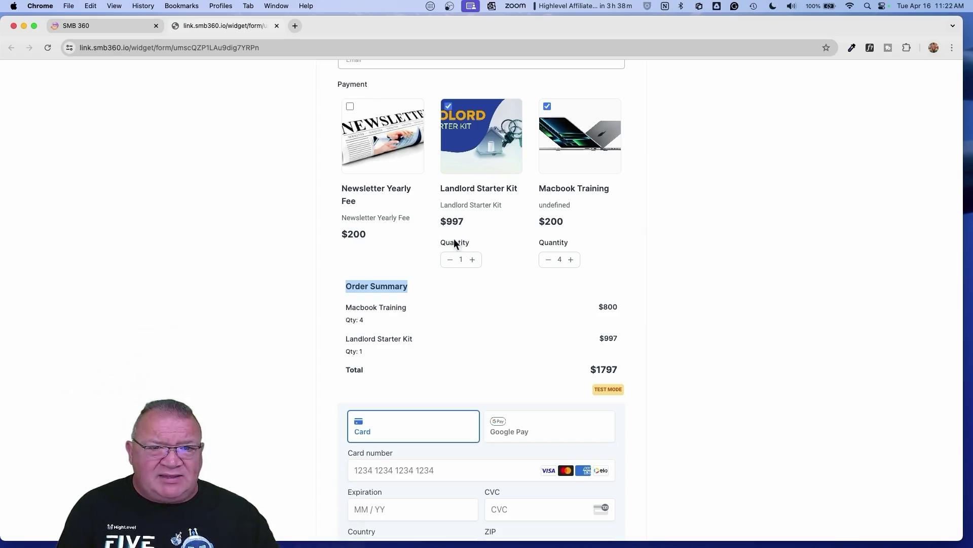
{"action": "left_click", "coordinate": [351, 107]}
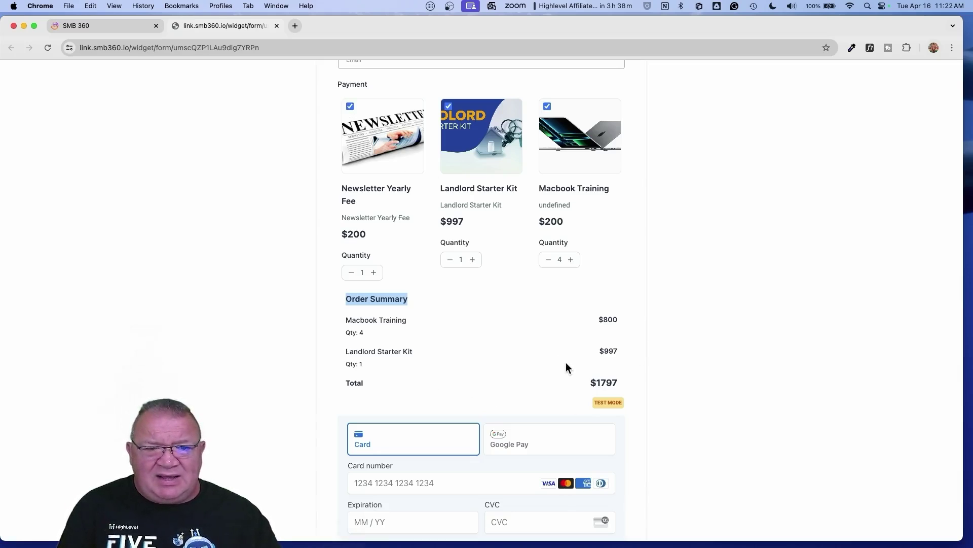
{"action": "scroll", "coordinate": [566, 362], "scroll_direction": "down", "scroll_amount": 3}
{"action": "scroll", "coordinate": [566, 362], "scroll_direction": "up", "scroll_amount": 6}
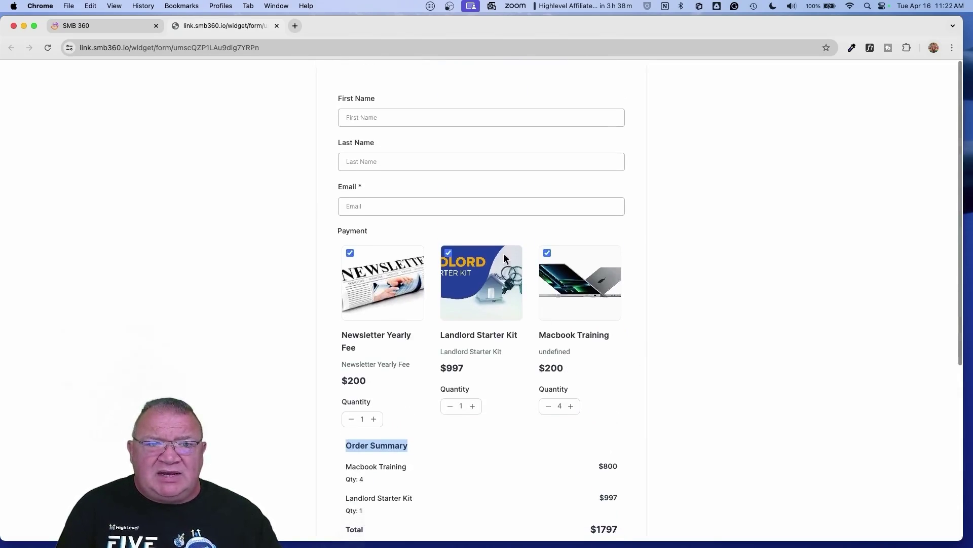
{"action": "left_click", "coordinate": [90, 24]}
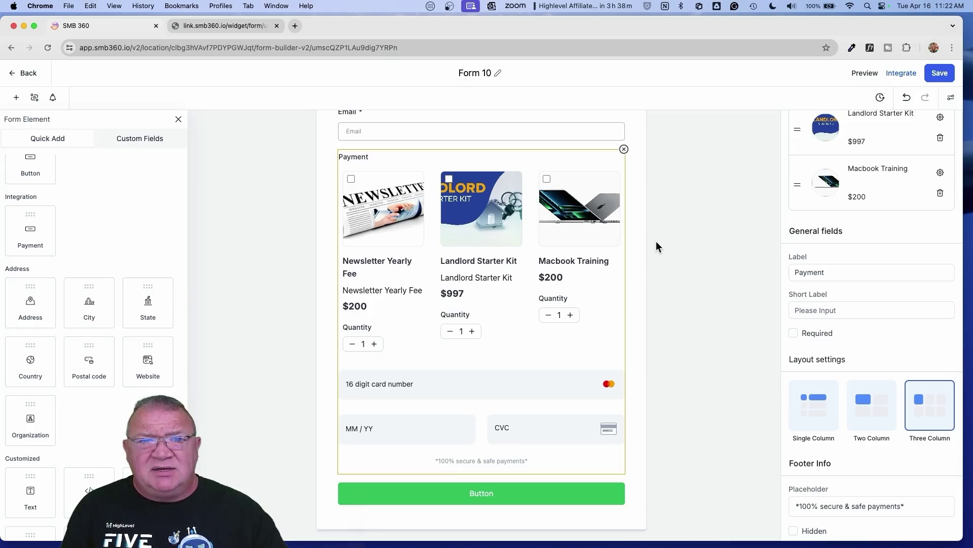
Step: Copy Form 10's shareable link from the Integrate Form dialog and close it with Done
{"action": "left_click", "coordinate": [900, 74]}
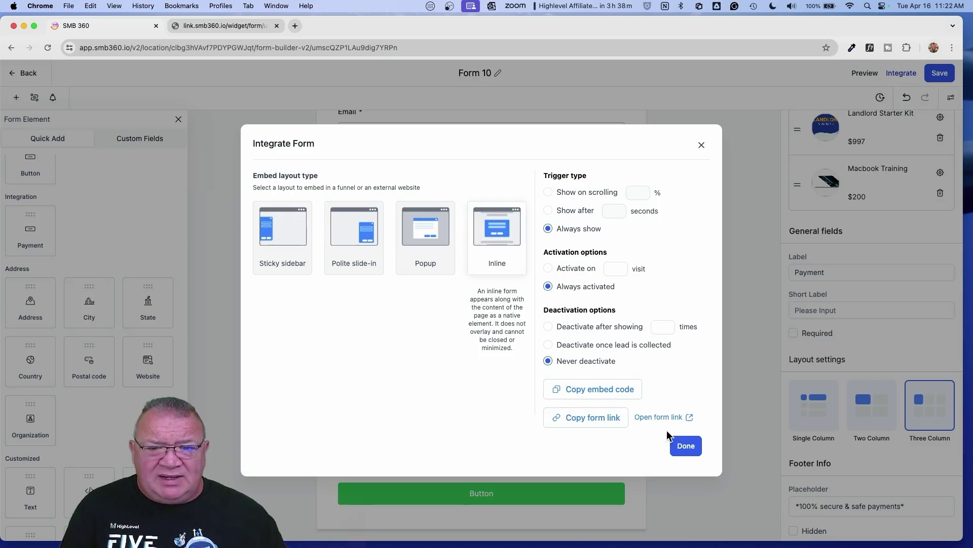
{"action": "left_click", "coordinate": [594, 419]}
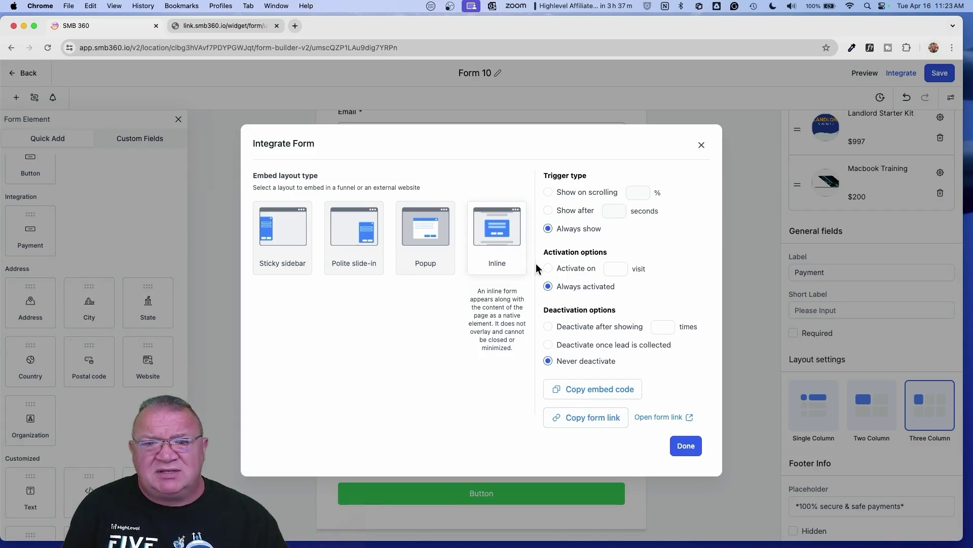
{"action": "left_click", "coordinate": [687, 445]}
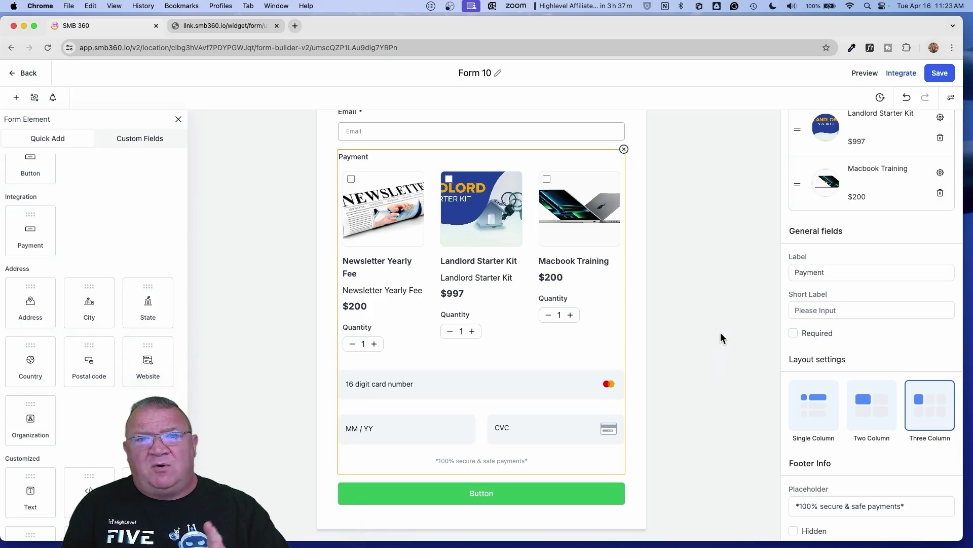
Step: Open the Styles & Options panel and browse the form-wide Styles settings
{"action": "scroll", "coordinate": [720, 337], "scroll_direction": "up", "scroll_amount": 3}
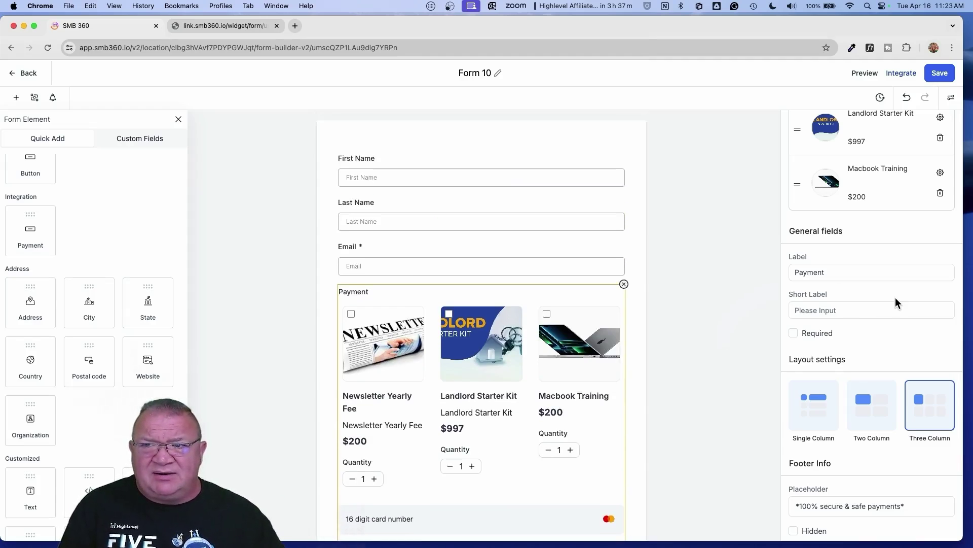
{"action": "scroll", "coordinate": [896, 297], "scroll_direction": "up", "scroll_amount": 5}
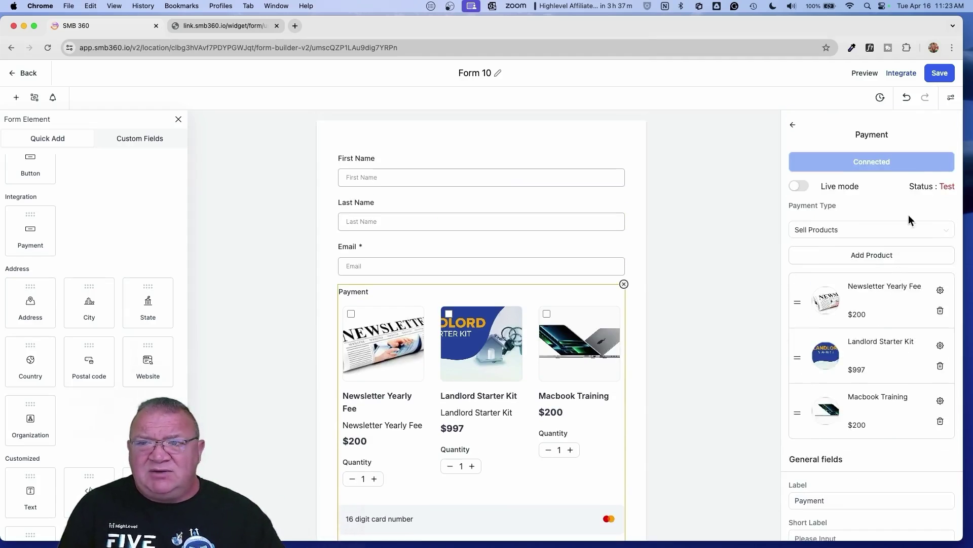
{"action": "left_click", "coordinate": [952, 99]}
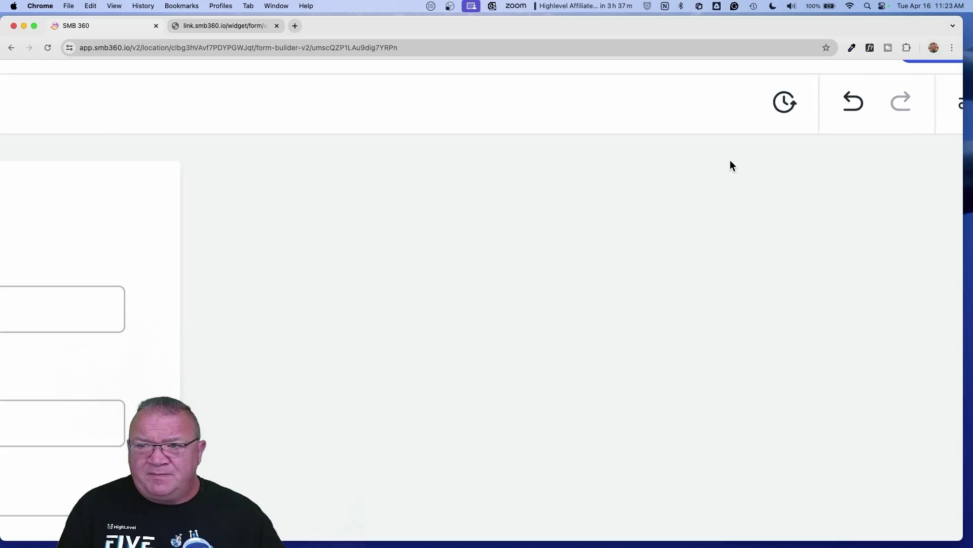
{"action": "left_click", "coordinate": [935, 107]}
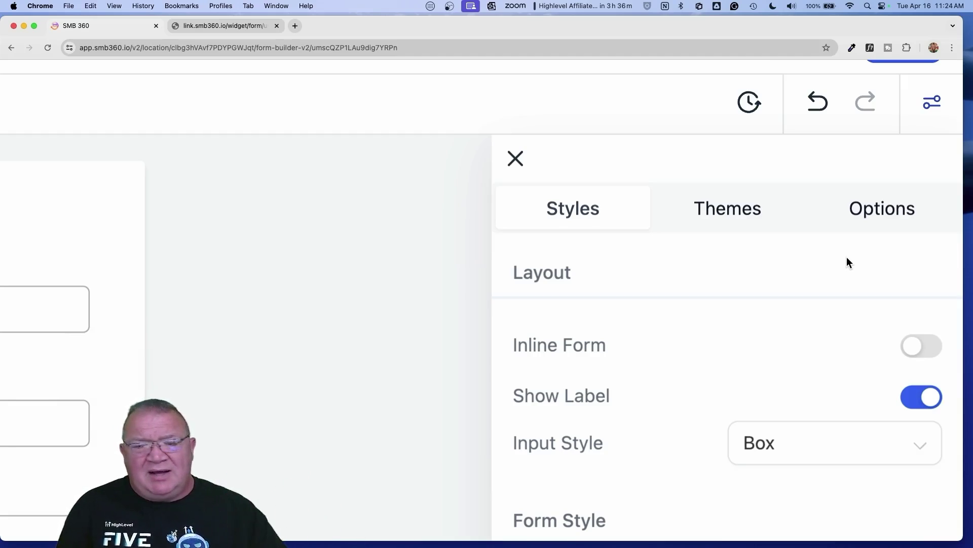
{"action": "scroll", "coordinate": [847, 257], "scroll_direction": "down", "scroll_amount": 5}
{"action": "scroll", "coordinate": [847, 256], "scroll_direction": "up", "scroll_amount": 5}
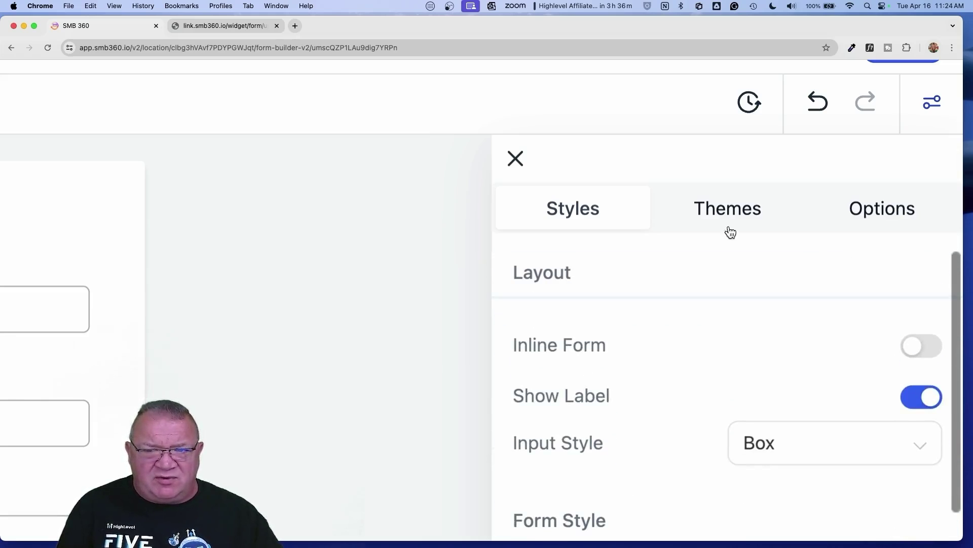
Step: Browse the Themes gallery, then view the Options tab with On Submit set to Order Confirmation
{"action": "left_click", "coordinate": [725, 210]}
{"action": "mouse_move", "coordinate": [761, 294]}
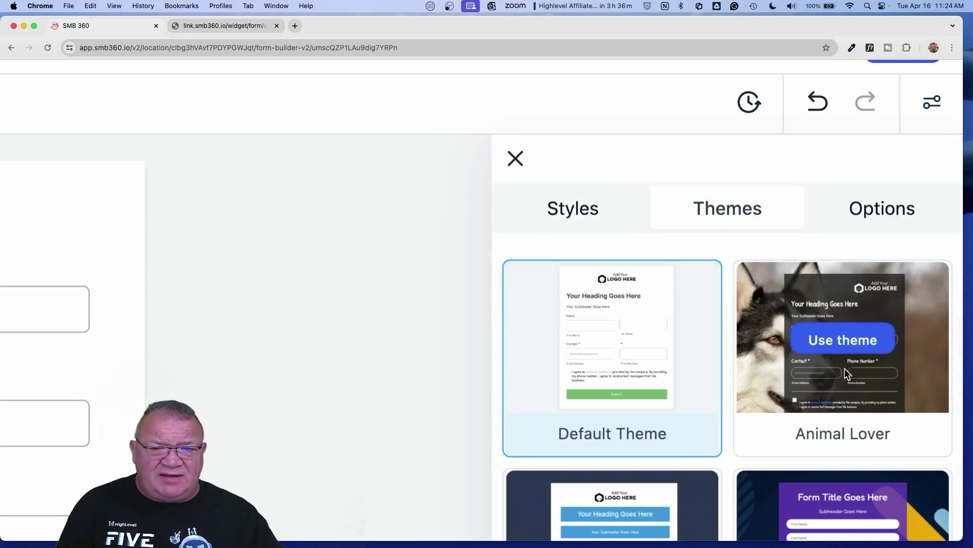
{"action": "scroll", "coordinate": [837, 376], "scroll_direction": "down", "scroll_amount": 8}
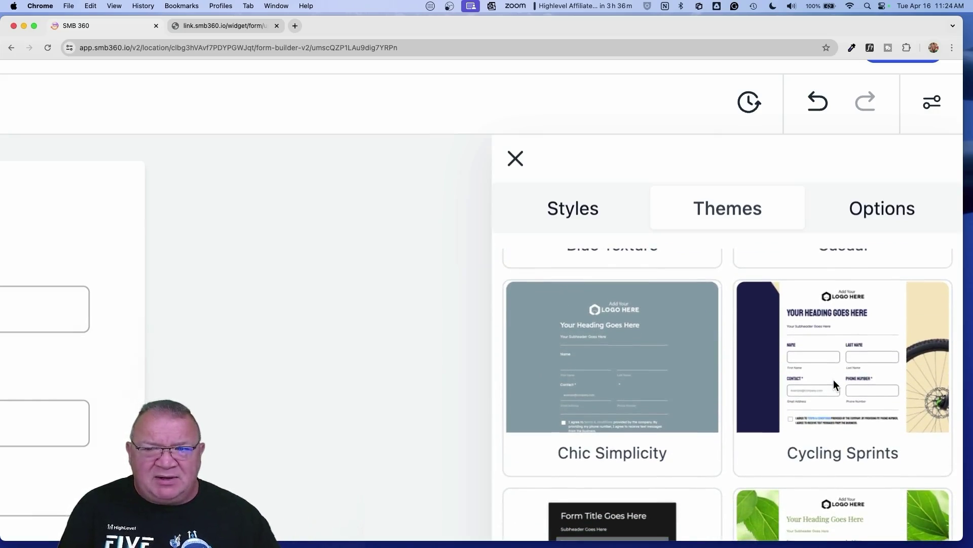
{"action": "scroll", "coordinate": [833, 380], "scroll_direction": "up", "scroll_amount": 8}
{"action": "left_click", "coordinate": [878, 212]}
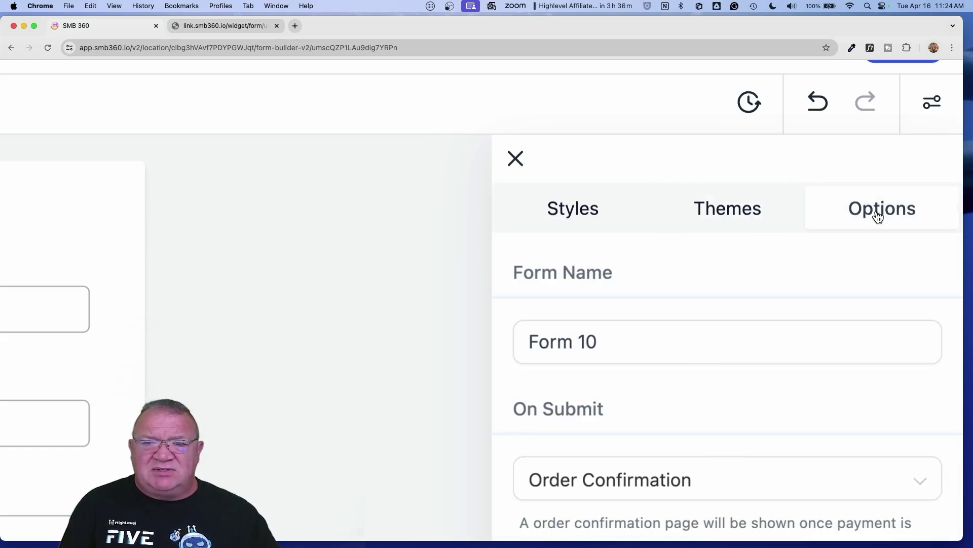
{"action": "scroll", "coordinate": [878, 215], "scroll_direction": "down", "scroll_amount": 5}
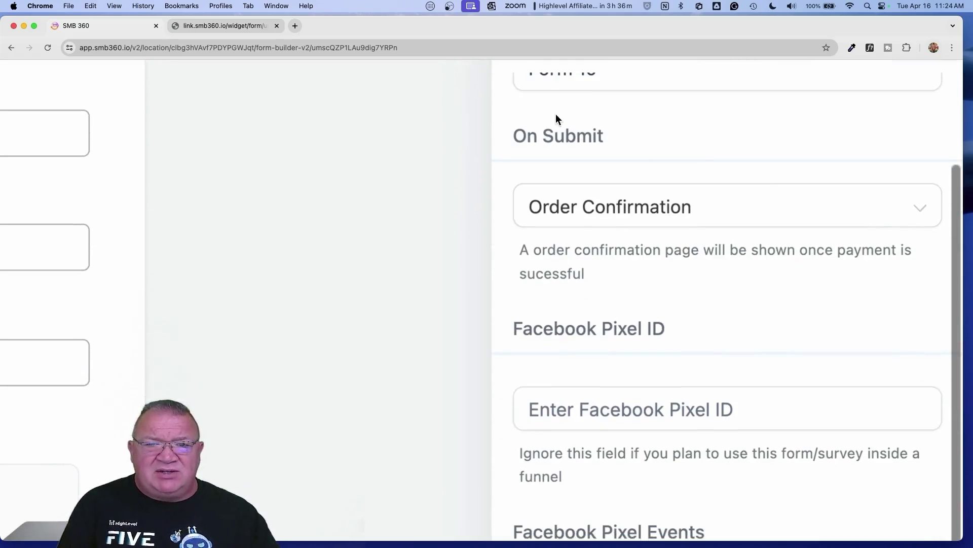
{"action": "left_click_drag", "start_coordinate": [515, 139], "coordinate": [634, 141]}
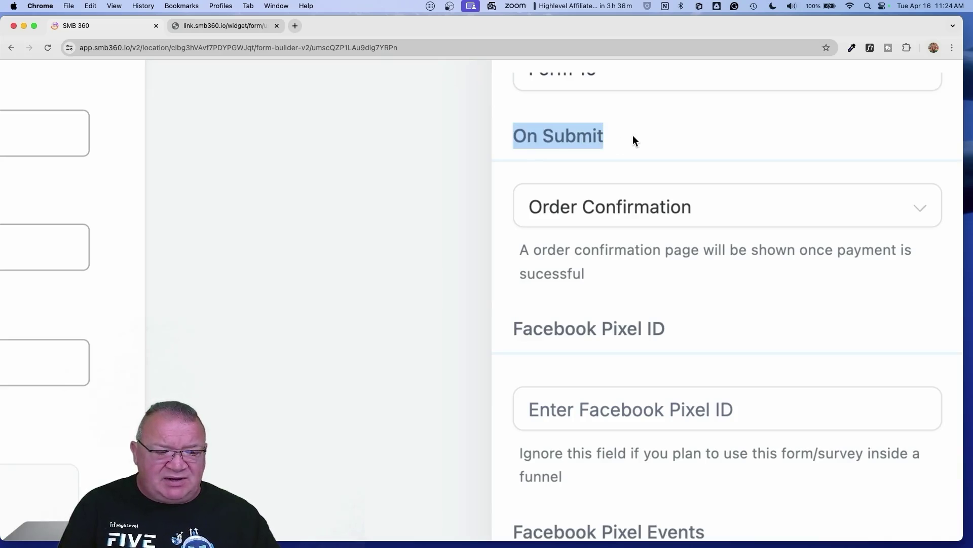
{"action": "left_click", "coordinate": [705, 212]}
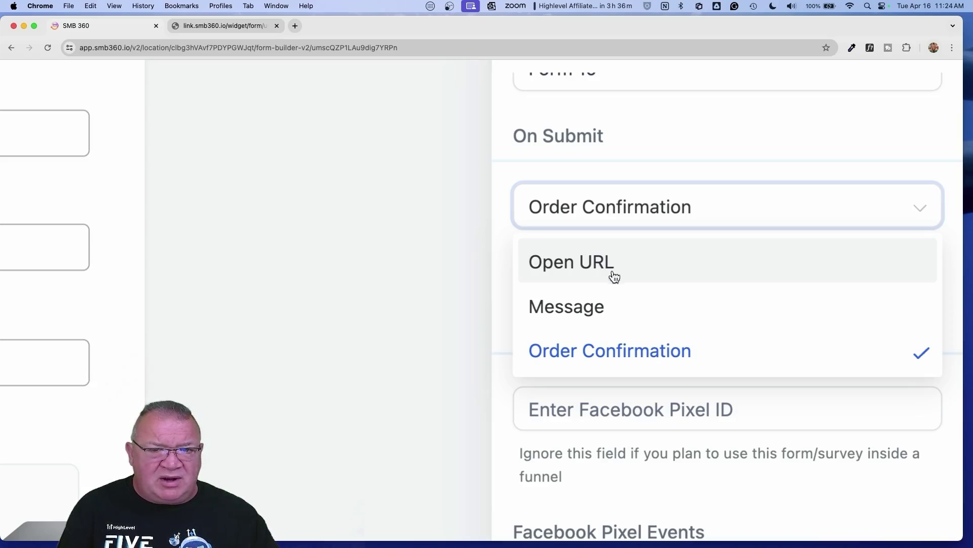
{"action": "left_click", "coordinate": [569, 309]}
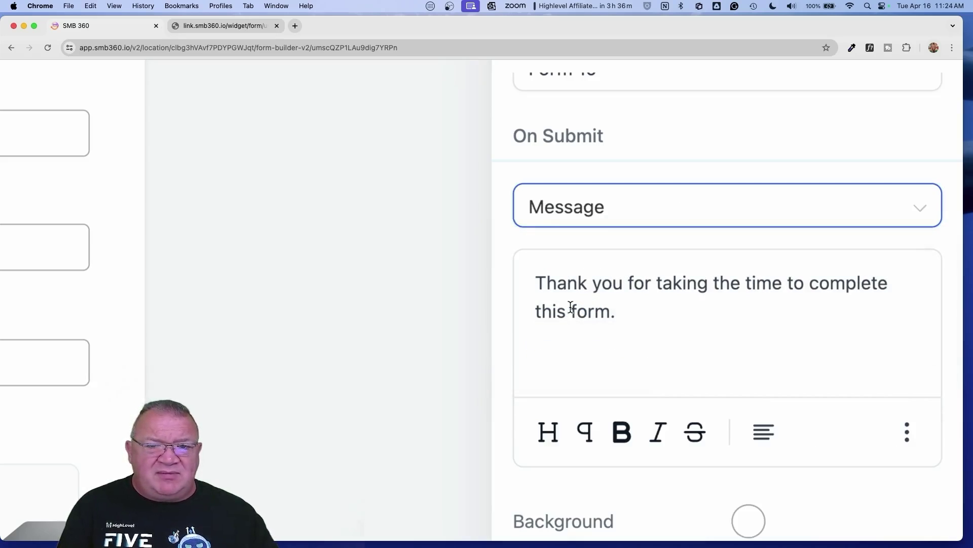
{"action": "left_click", "coordinate": [687, 226]}
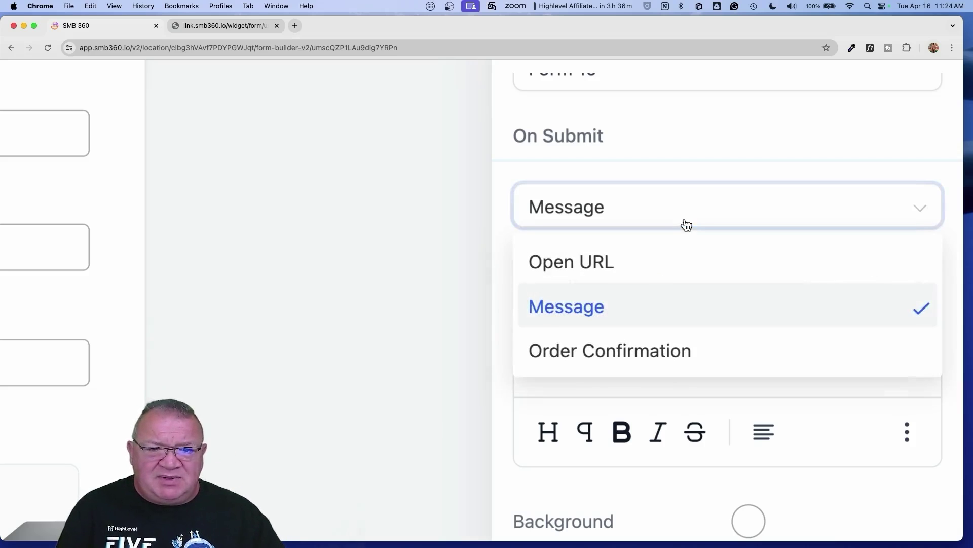
{"action": "left_click", "coordinate": [661, 367]}
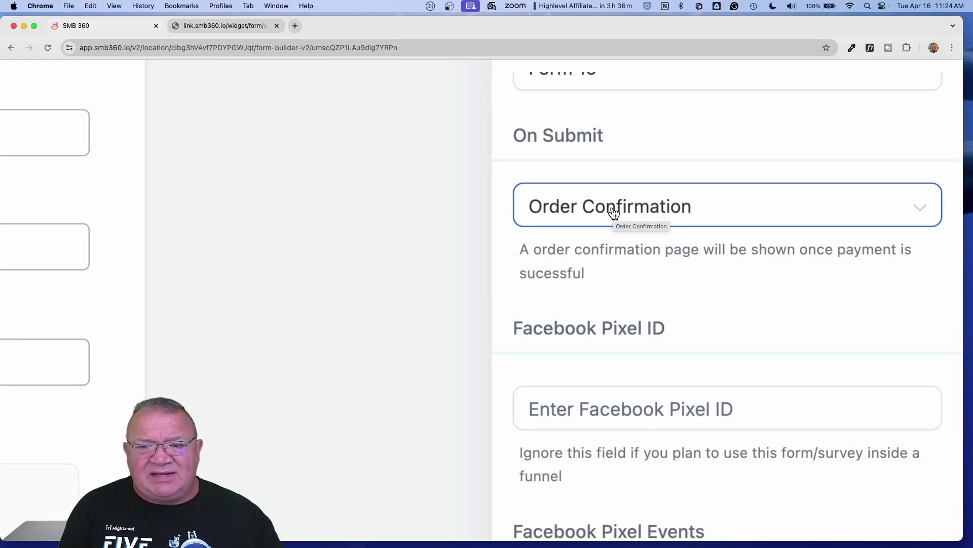
{"action": "scroll", "coordinate": [613, 211], "scroll_direction": "down", "scroll_amount": 5}
{"action": "scroll", "coordinate": [613, 211], "scroll_direction": "up", "scroll_amount": 2}
{"action": "scroll", "coordinate": [404, 259], "scroll_direction": "down", "scroll_amount": 5, "text": "ctrl"}
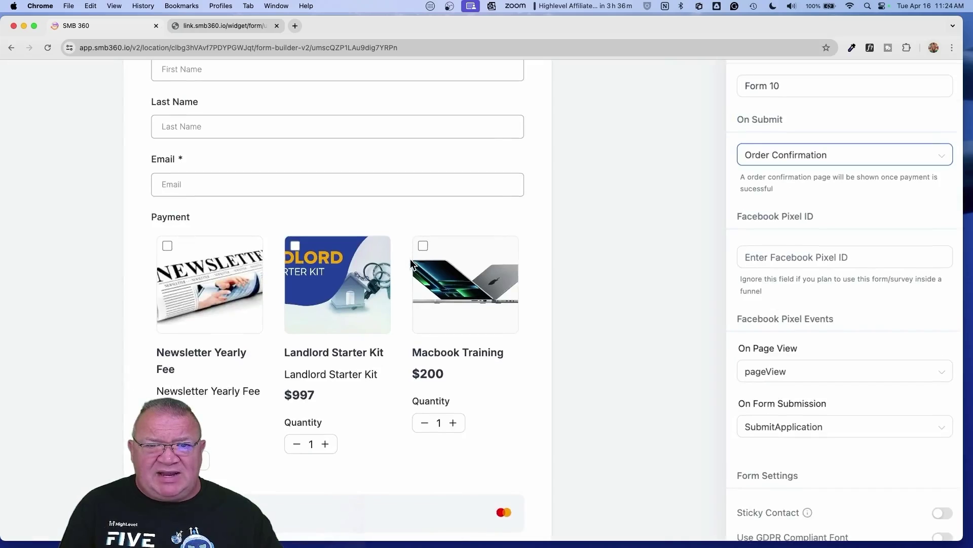
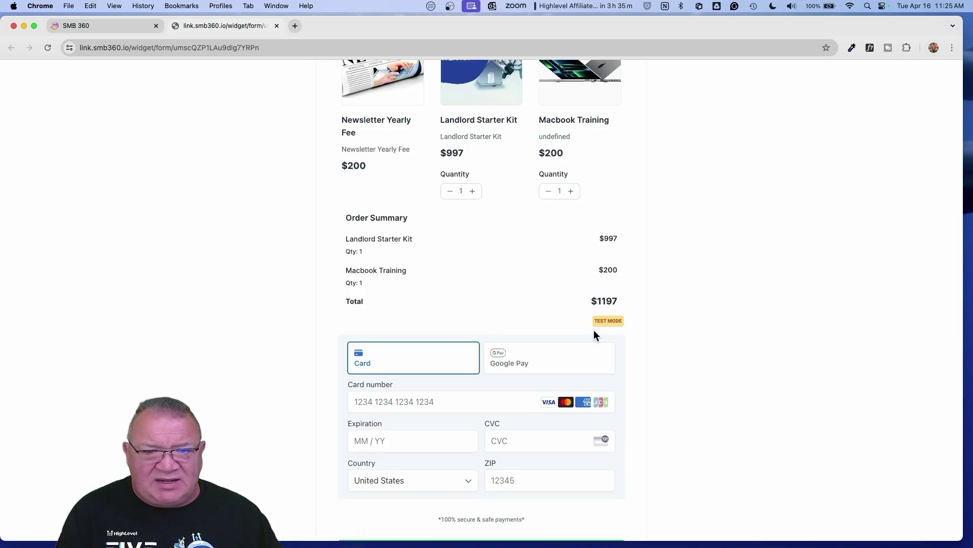
{"action": "scroll", "coordinate": [504, 397], "scroll_direction": "down", "scroll_amount": 2}
{"action": "left_click", "coordinate": [410, 356]}
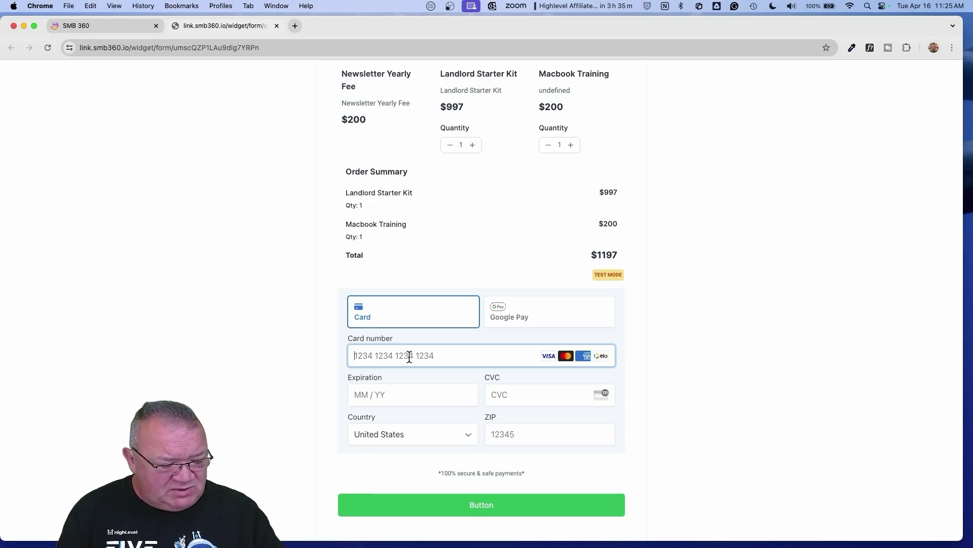
{"action": "type", "text": "4242 4242 42"}
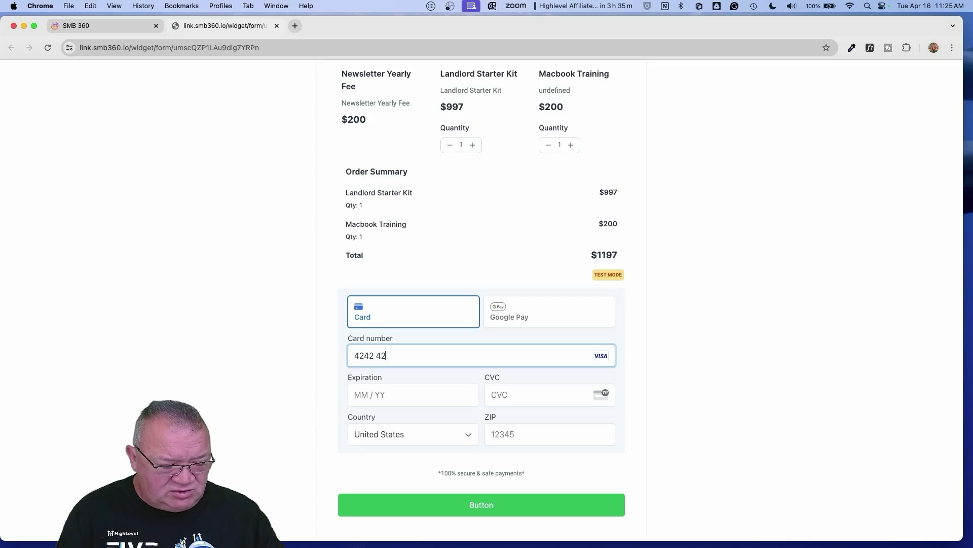
{"action": "type", "text": "42 4242"}
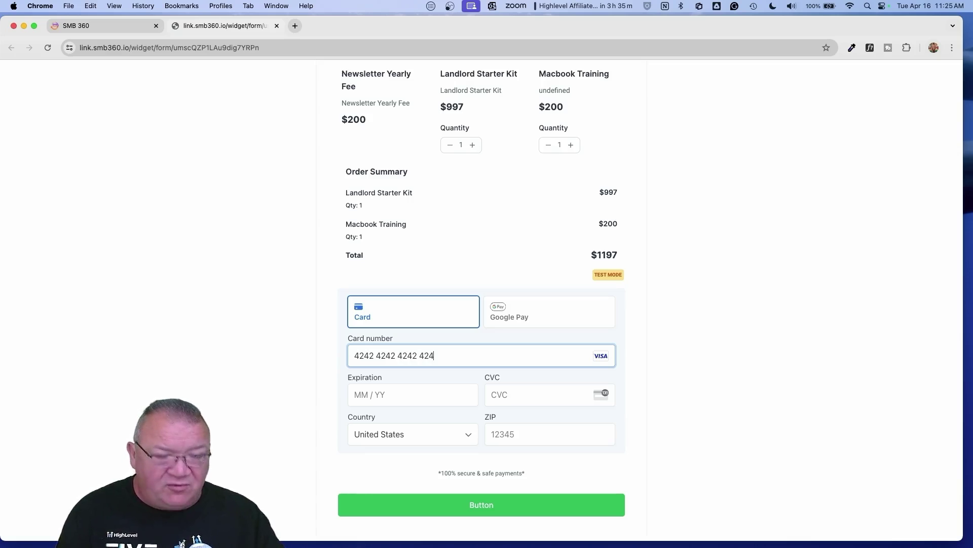
{"action": "left_click", "coordinate": [380, 395]}
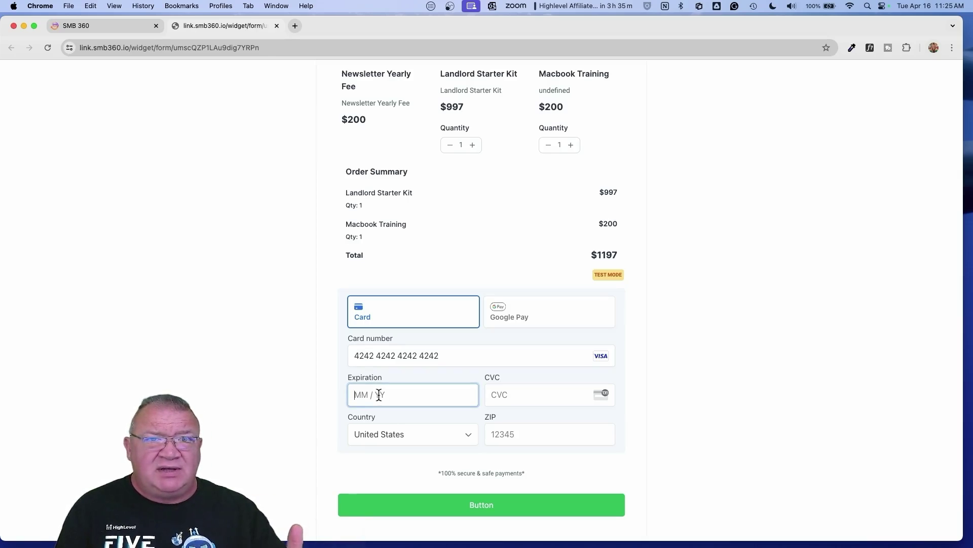
{"action": "type", "text": "01 /"}
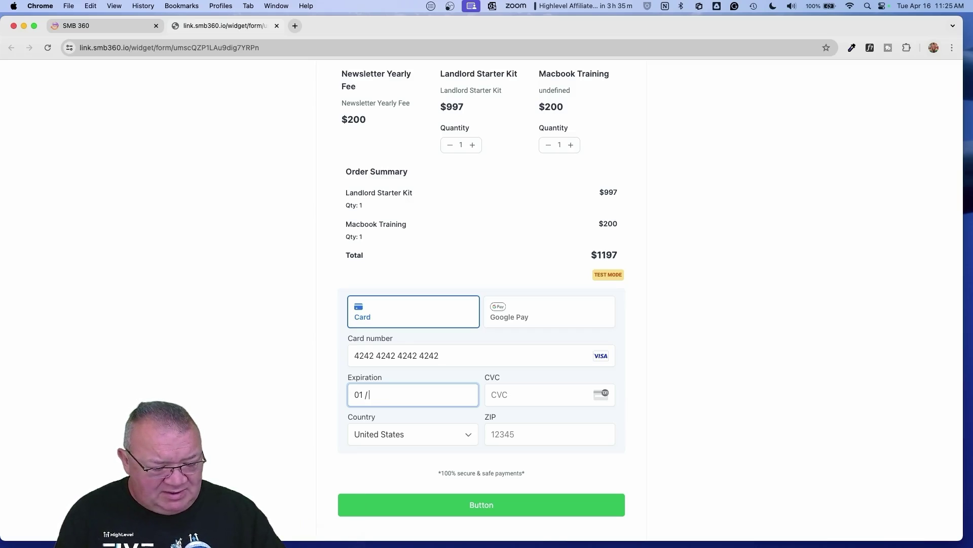
{"action": "type", "text": "25"}
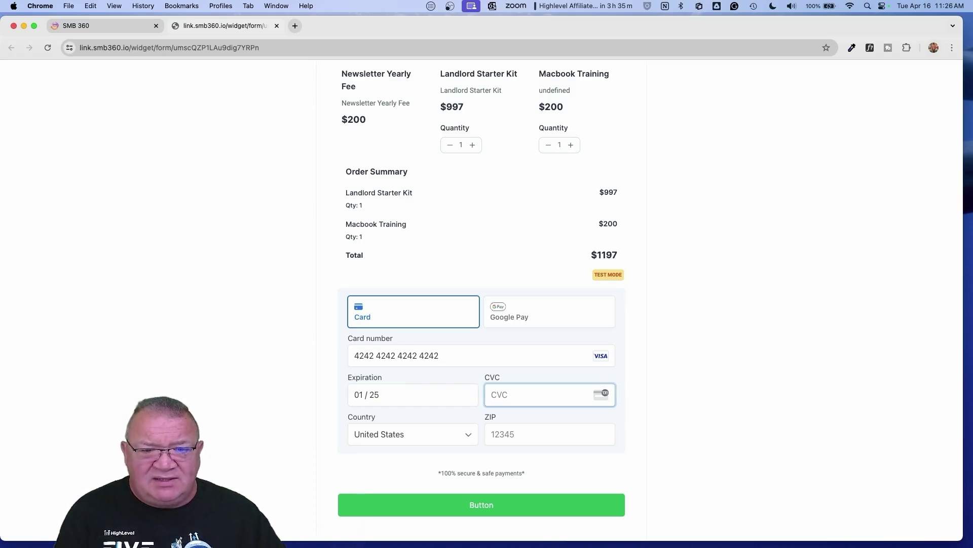
{"action": "type", "text": "123"}
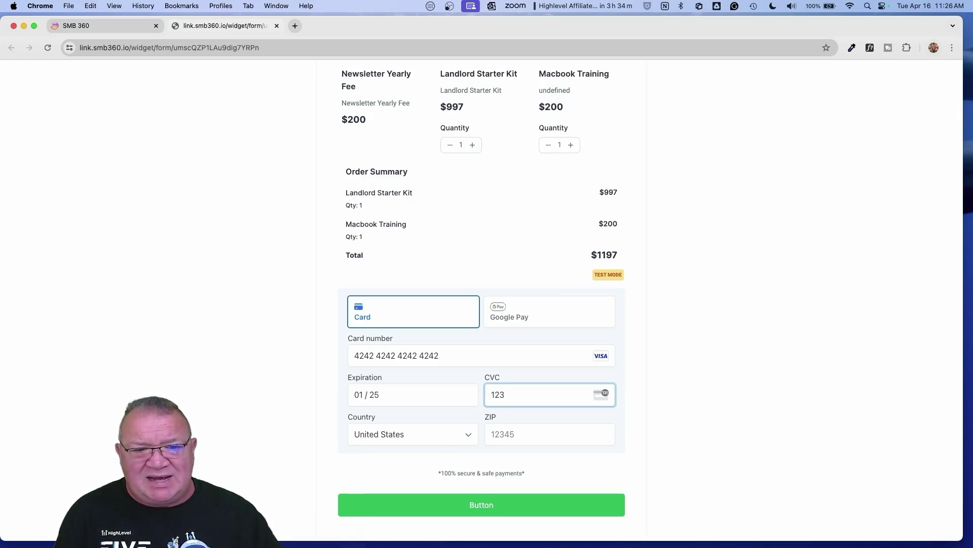
{"action": "left_click", "coordinate": [536, 435]}
{"action": "type", "text": "90210"}
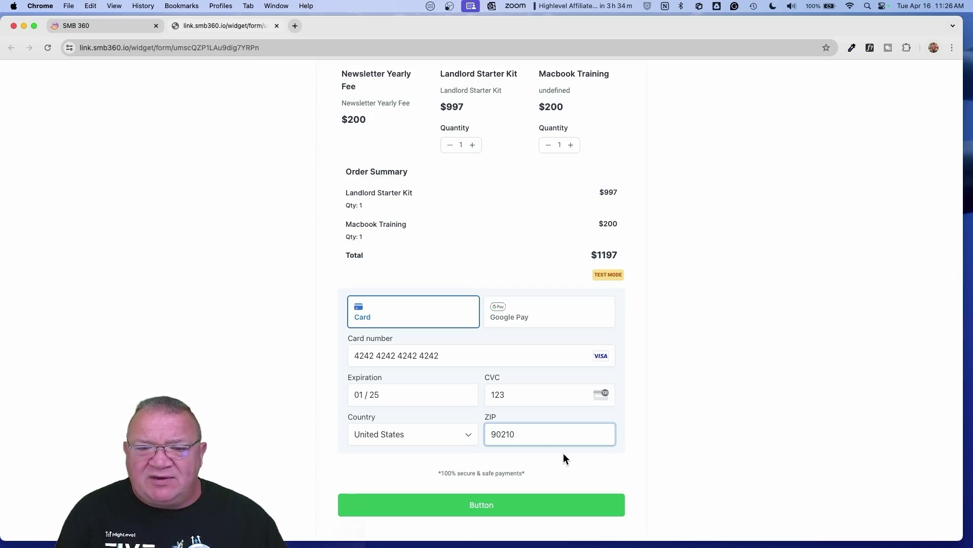
{"action": "left_click", "coordinate": [487, 506]}
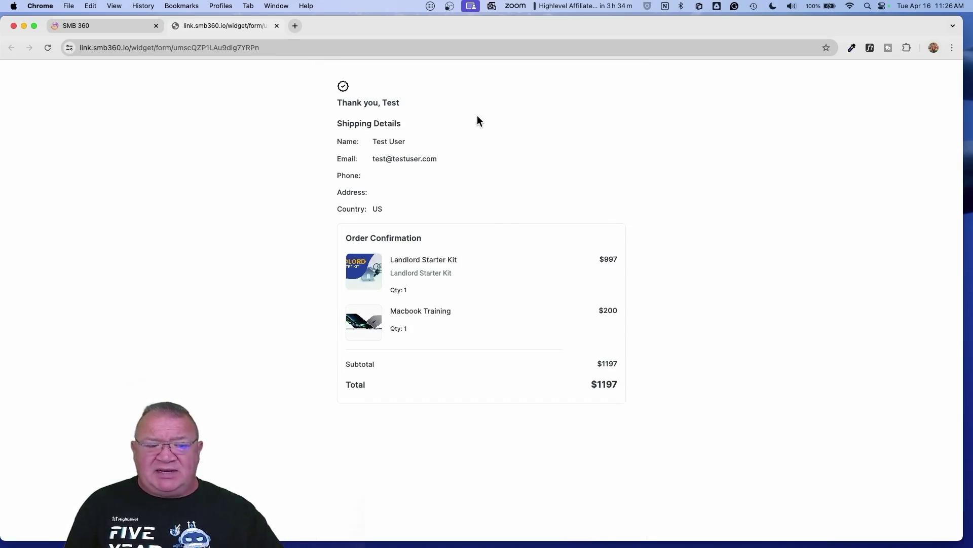
Step: Review shipping details and both items totalling $1197 on the thank-you page, then reset browser zoom
{"action": "scroll", "coordinate": [518, 183], "scroll_direction": "up", "scroll_amount": 5}
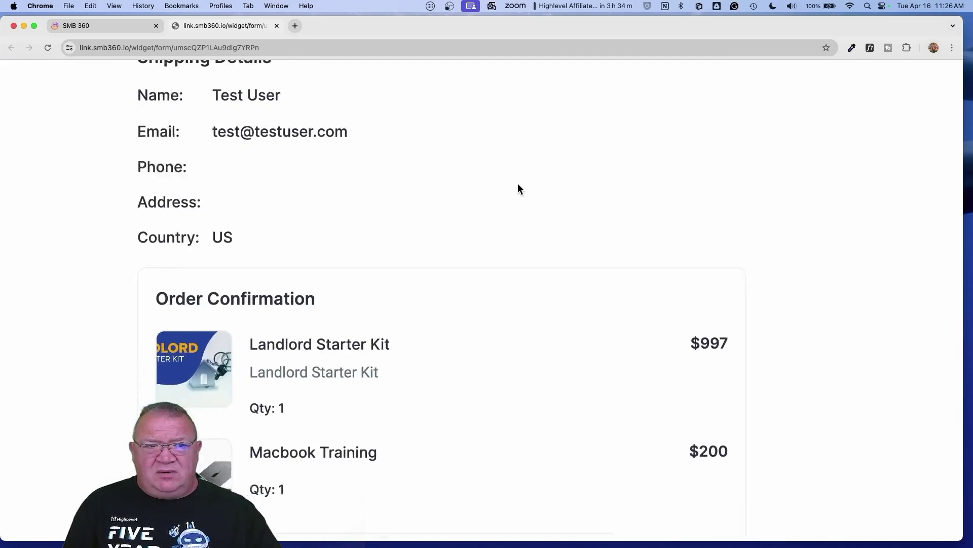
{"action": "scroll", "coordinate": [518, 183], "scroll_direction": "left", "scroll_amount": 2}
{"action": "scroll", "coordinate": [518, 183], "scroll_direction": "up", "scroll_amount": 3}
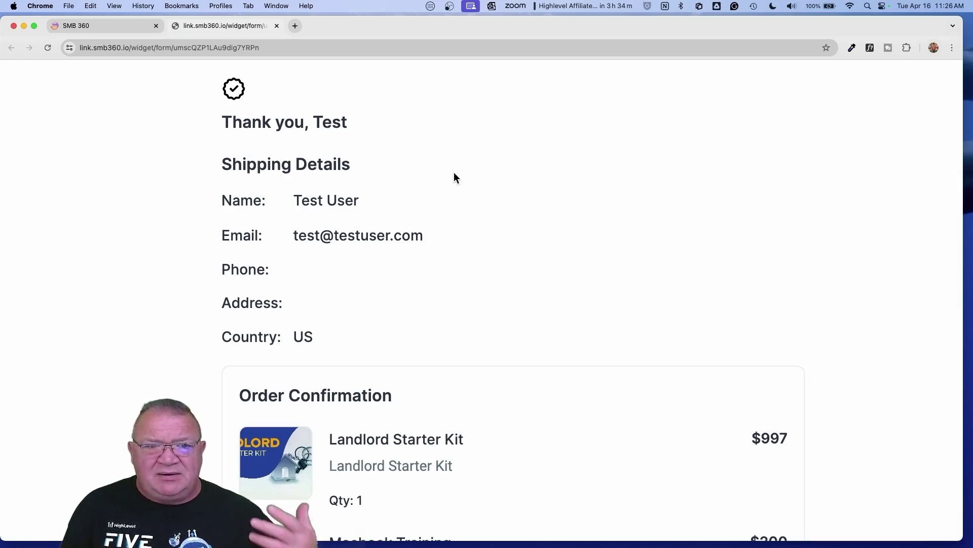
{"action": "scroll", "coordinate": [454, 172], "scroll_direction": "down", "scroll_amount": 5}
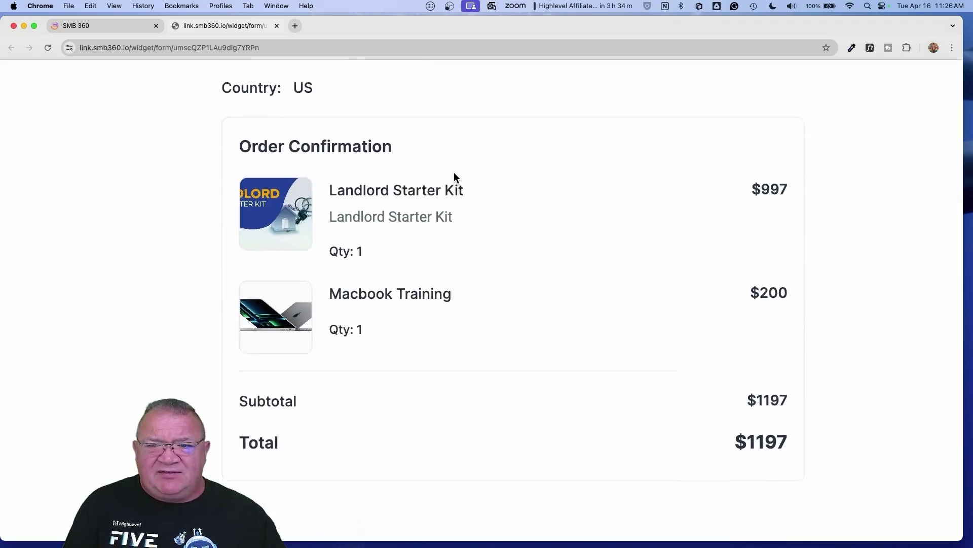
{"action": "scroll", "coordinate": [682, 436], "scroll_direction": "down", "scroll_amount": 4}
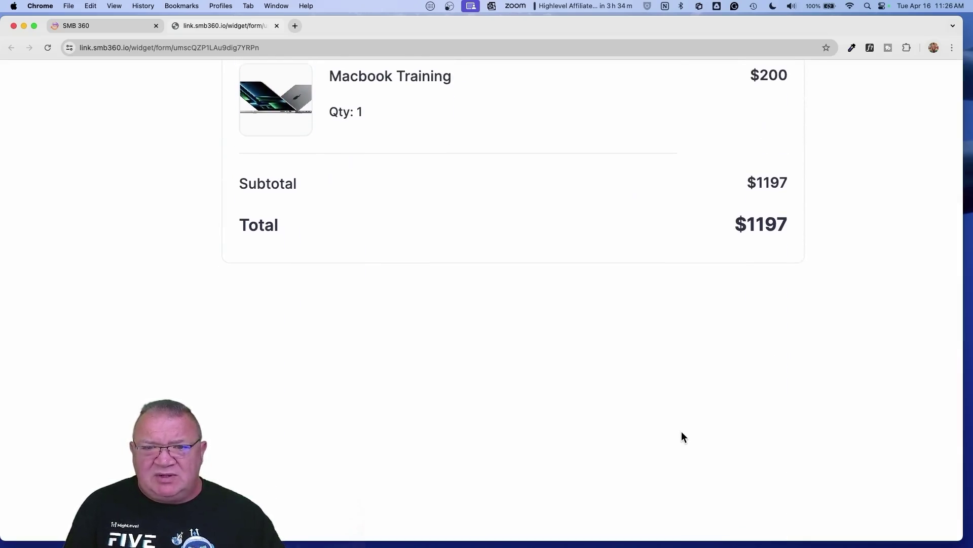
{"action": "scroll", "coordinate": [680, 426], "scroll_direction": "up", "scroll_amount": 6}
{"action": "key", "text": "super+minus"}
{"action": "key", "text": "super+minus"}
{"action": "key", "text": "super+minus"}
{"action": "key", "text": "super+minus"}
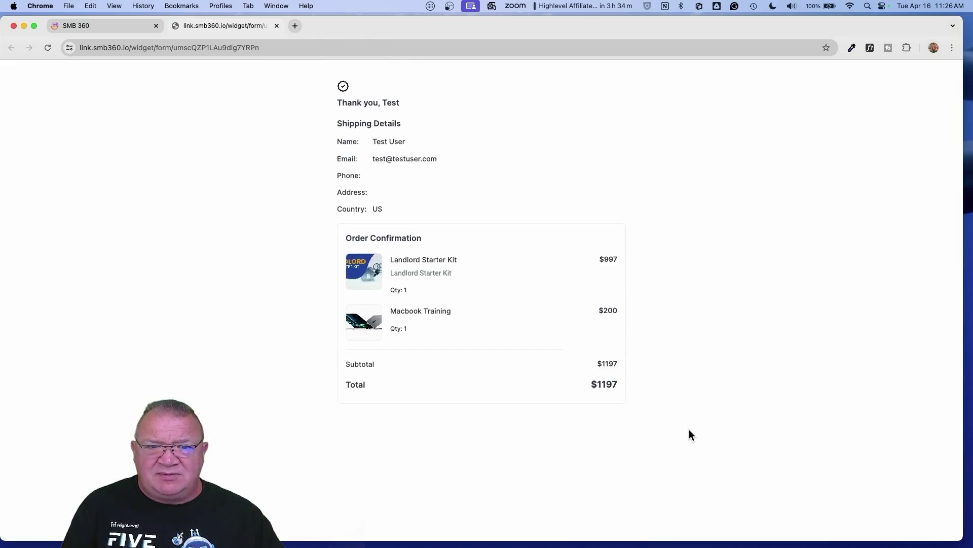